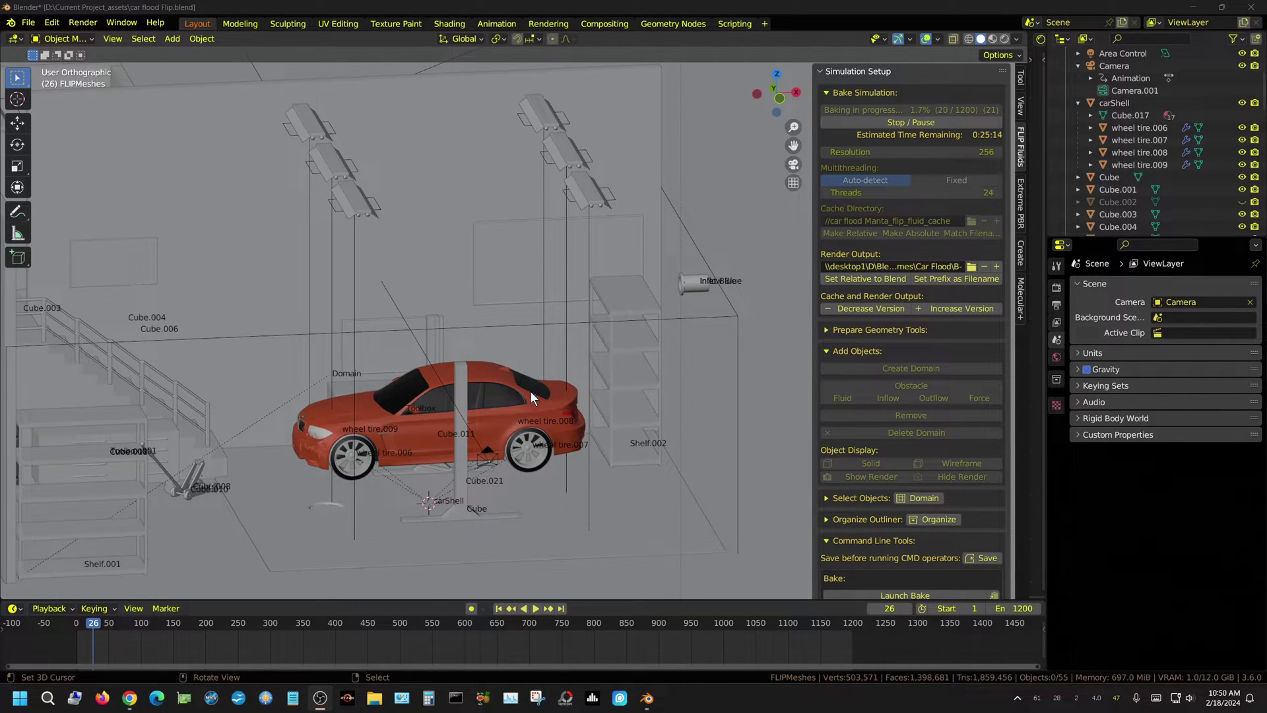
- Select the carShell, show its FLIP Fluid obstacle physics settings, and frame the car closer
click(498, 374)
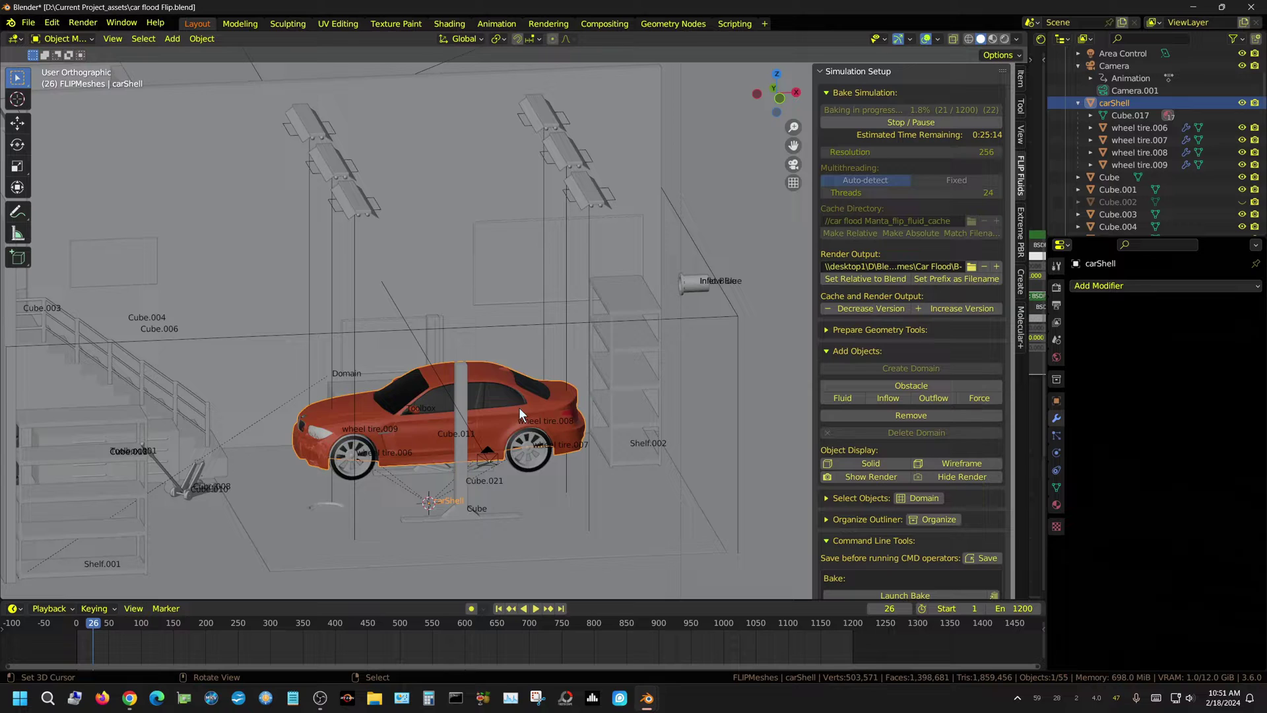
click(1057, 452)
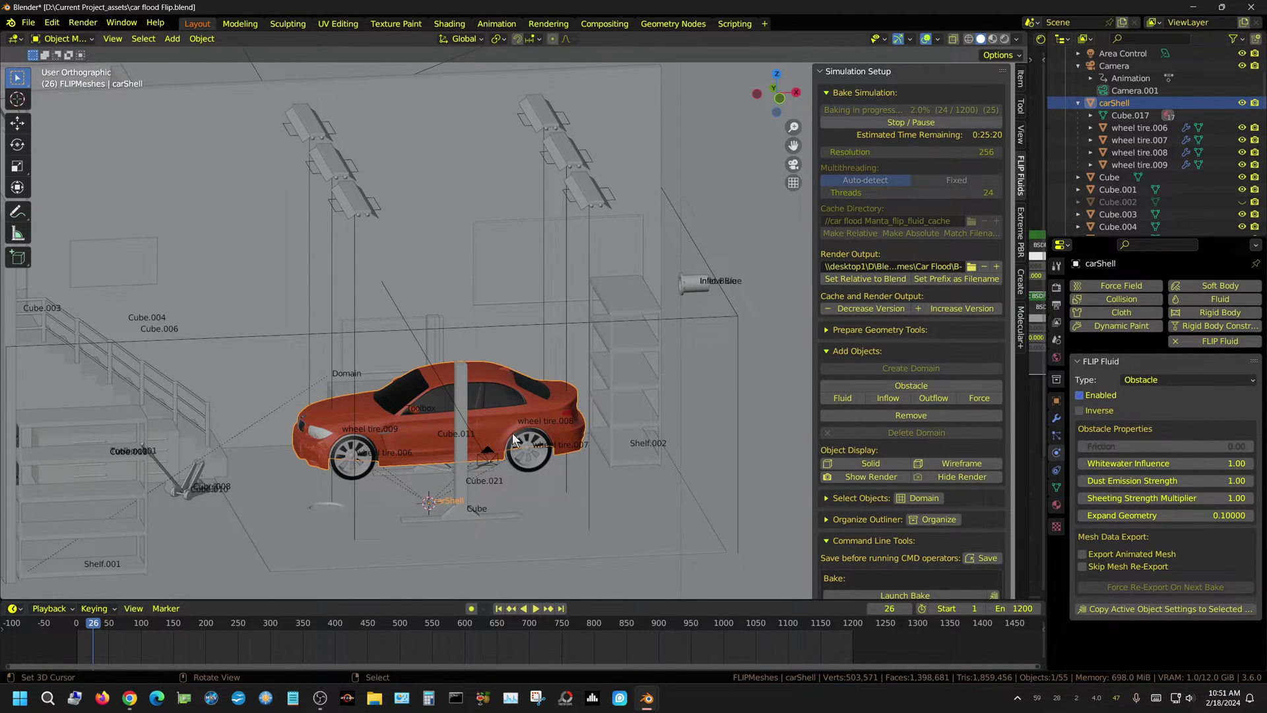
scroll(511, 434, up, 2)
scroll(511, 438, up, 1)
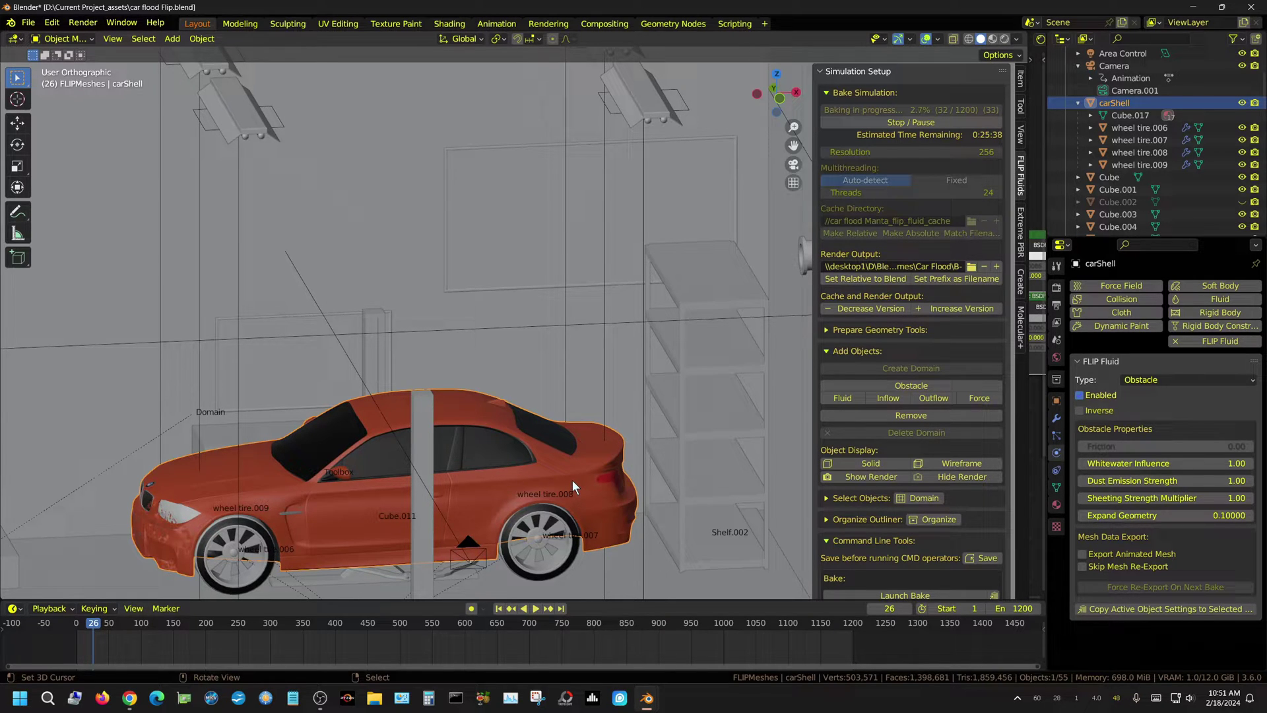
shift+middle_drag(582, 497, 545, 422)
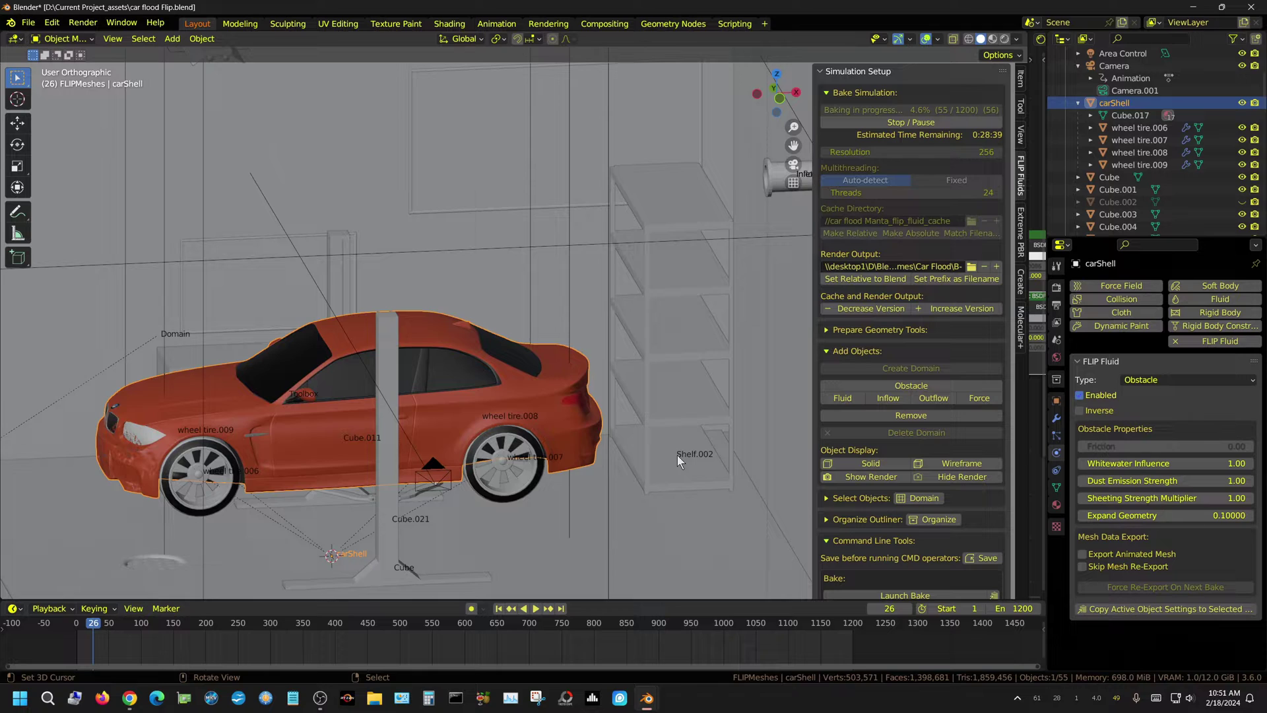
- Step the timeline forward a few frames to follow the water stream through the car
key(Right)
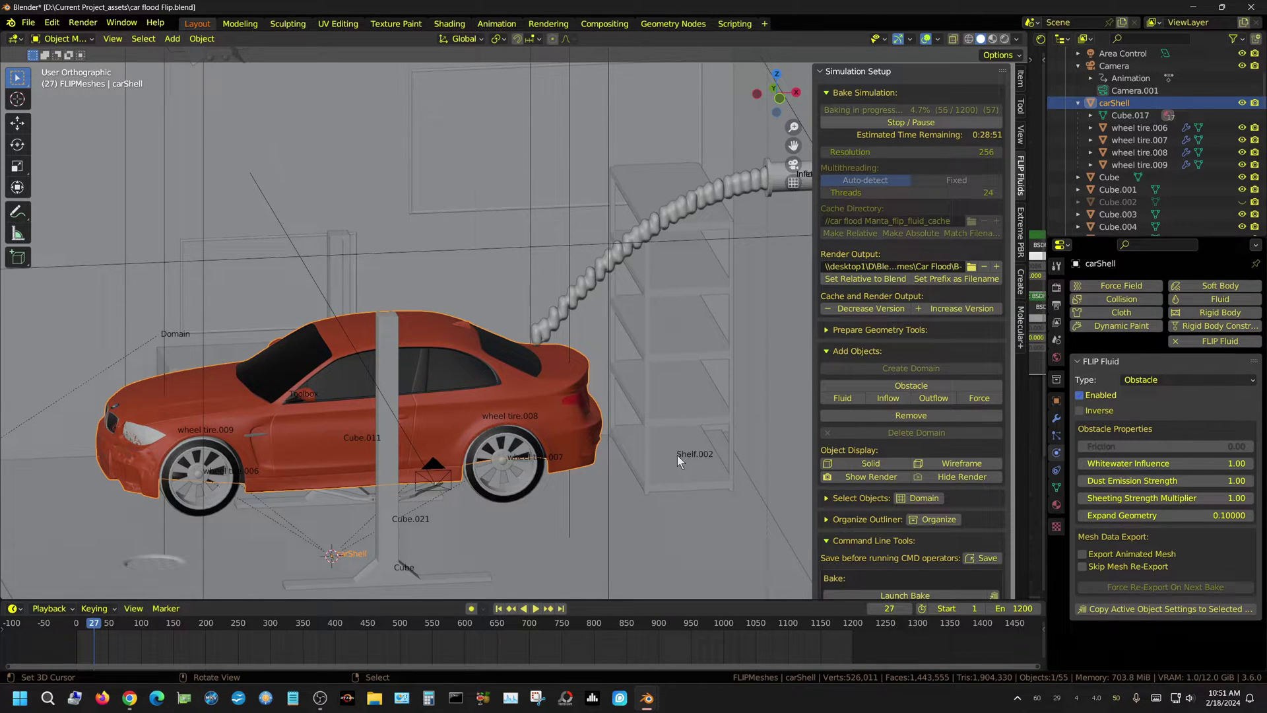
key(Right)
key(Right)
key(Right)
key(Right)
key(Right)
key(Right)
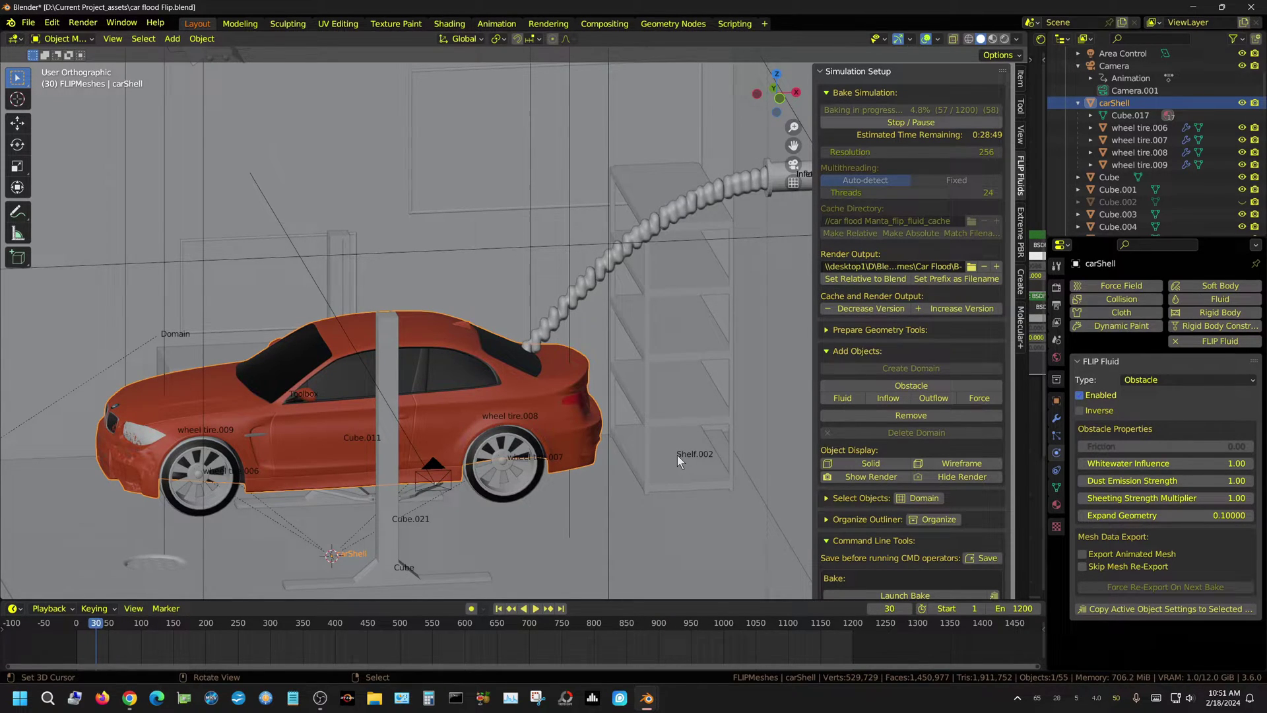
key(Right)
key(Right)
key(Right)
key(Right)
key(Right)
key(Right)
key(Right)
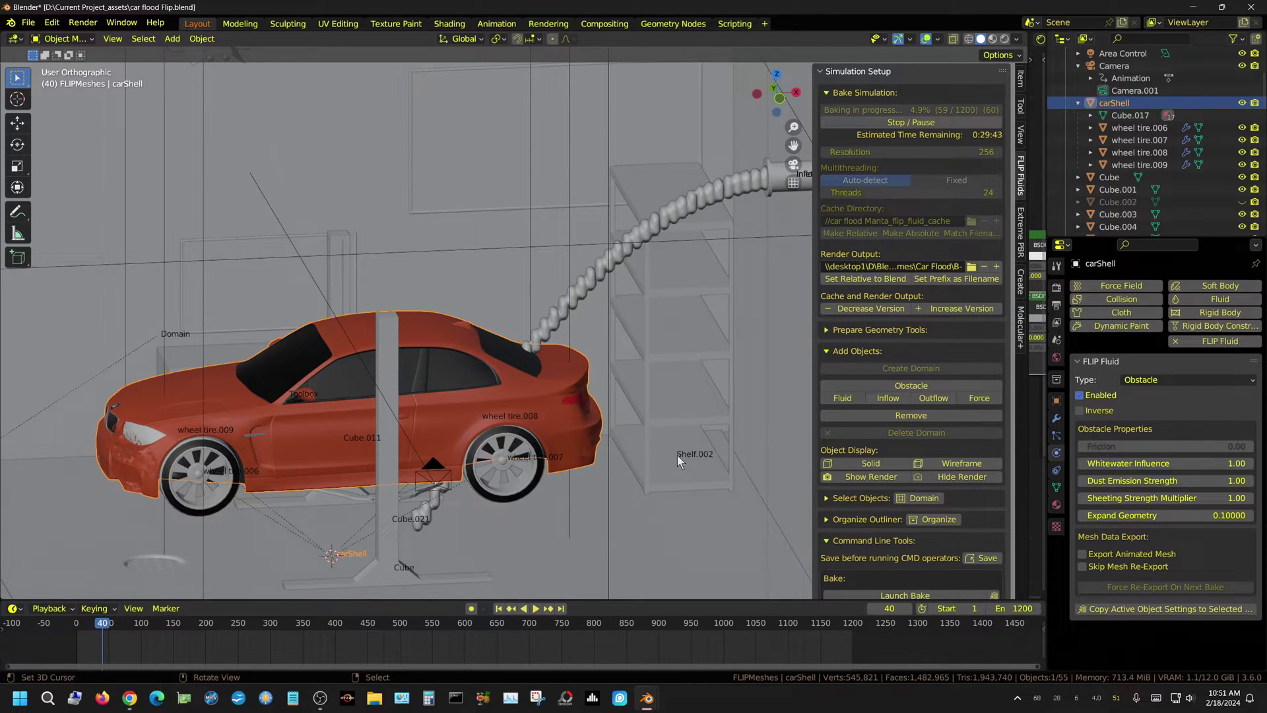
- Stop the running FLIP Fluids bake, reset it, and jump back to frame 1
click(949, 121)
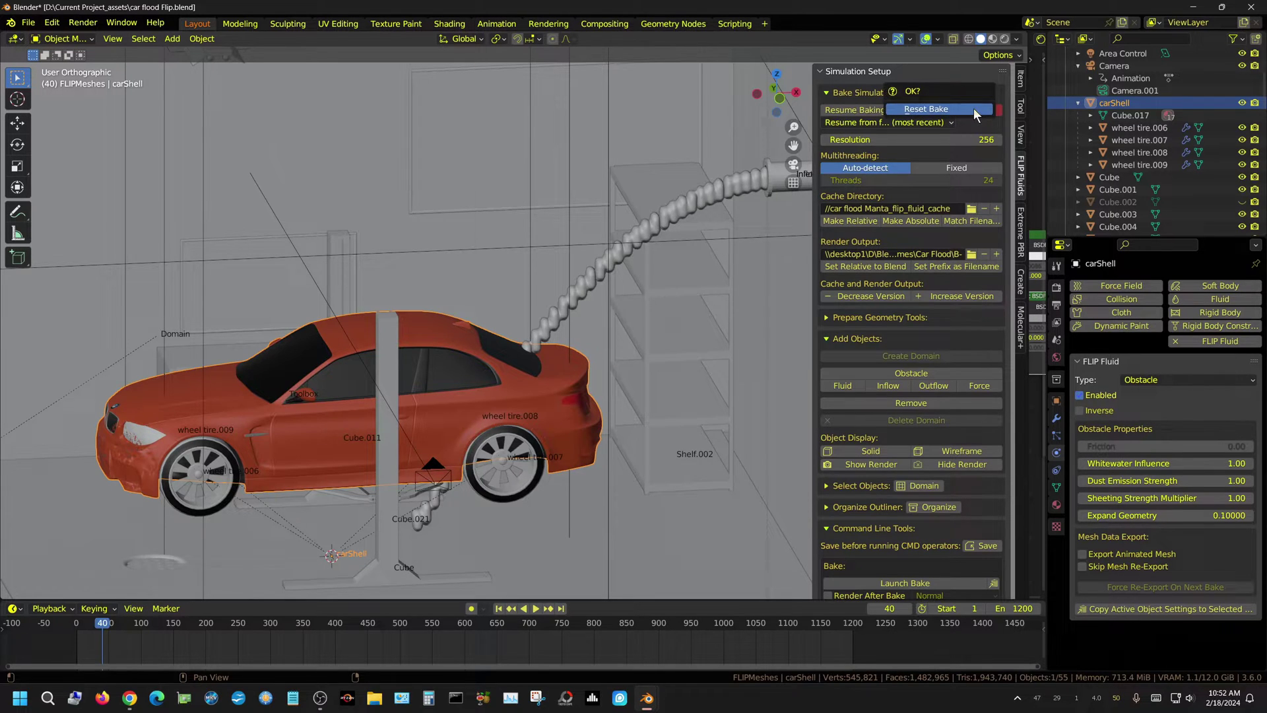
click(973, 109)
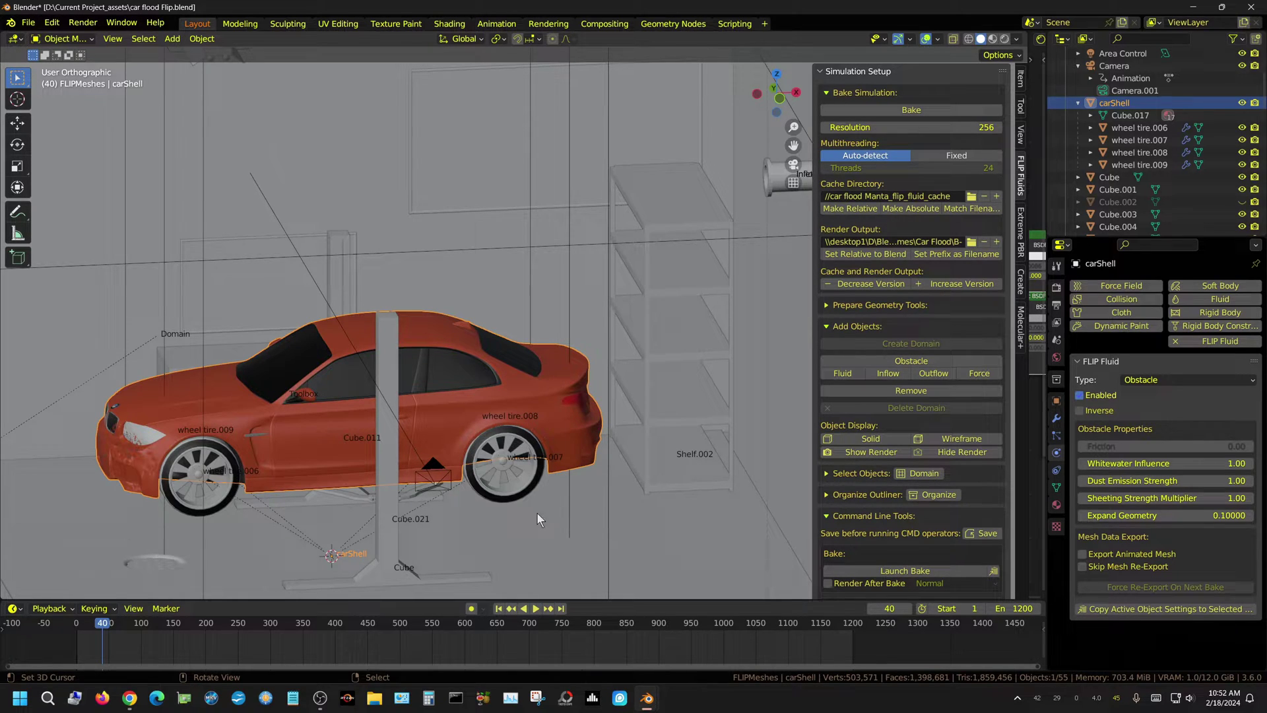
click(499, 609)
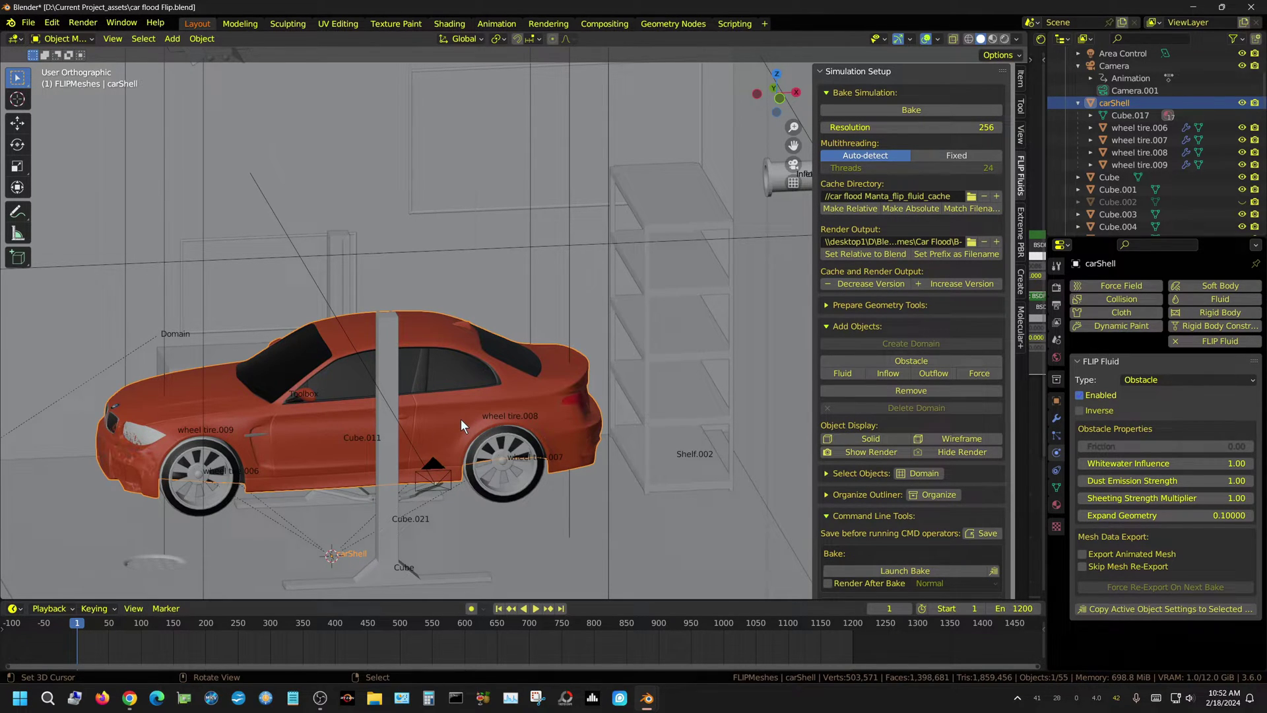
- Add a new mesh cube and view it from the front in wireframe shading
click(172, 38)
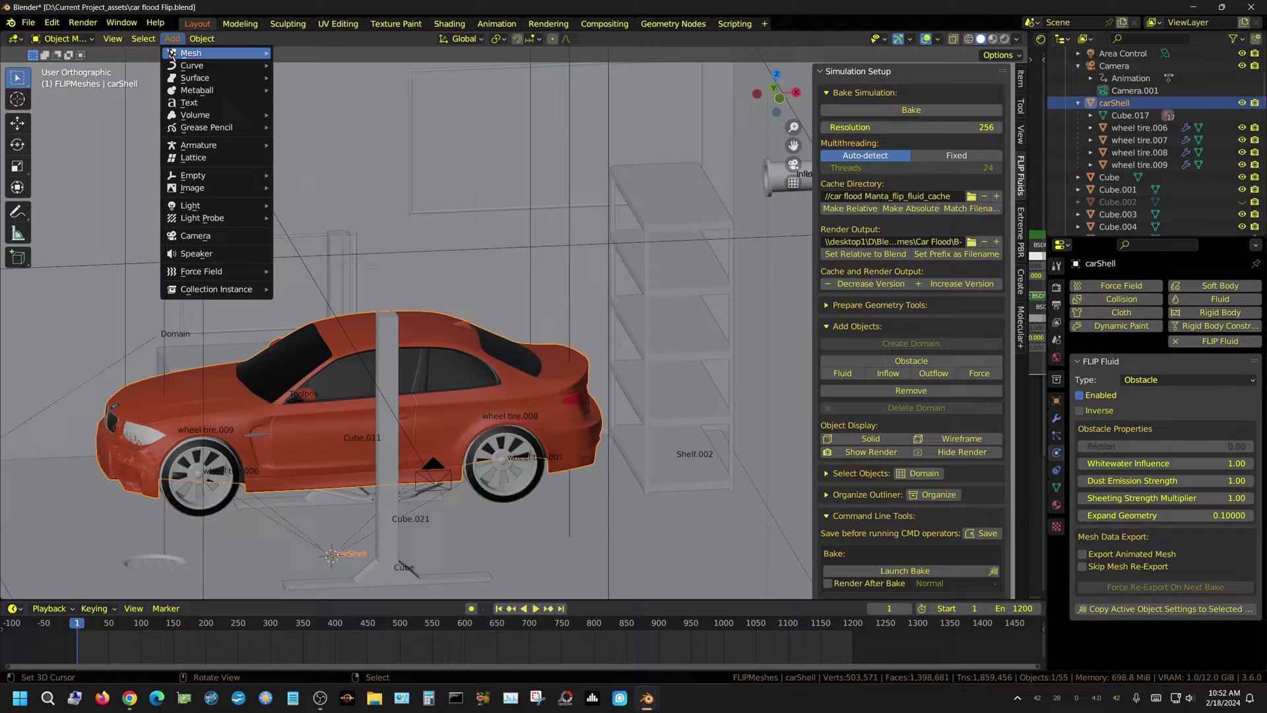
mouse_move(249, 60)
click(304, 66)
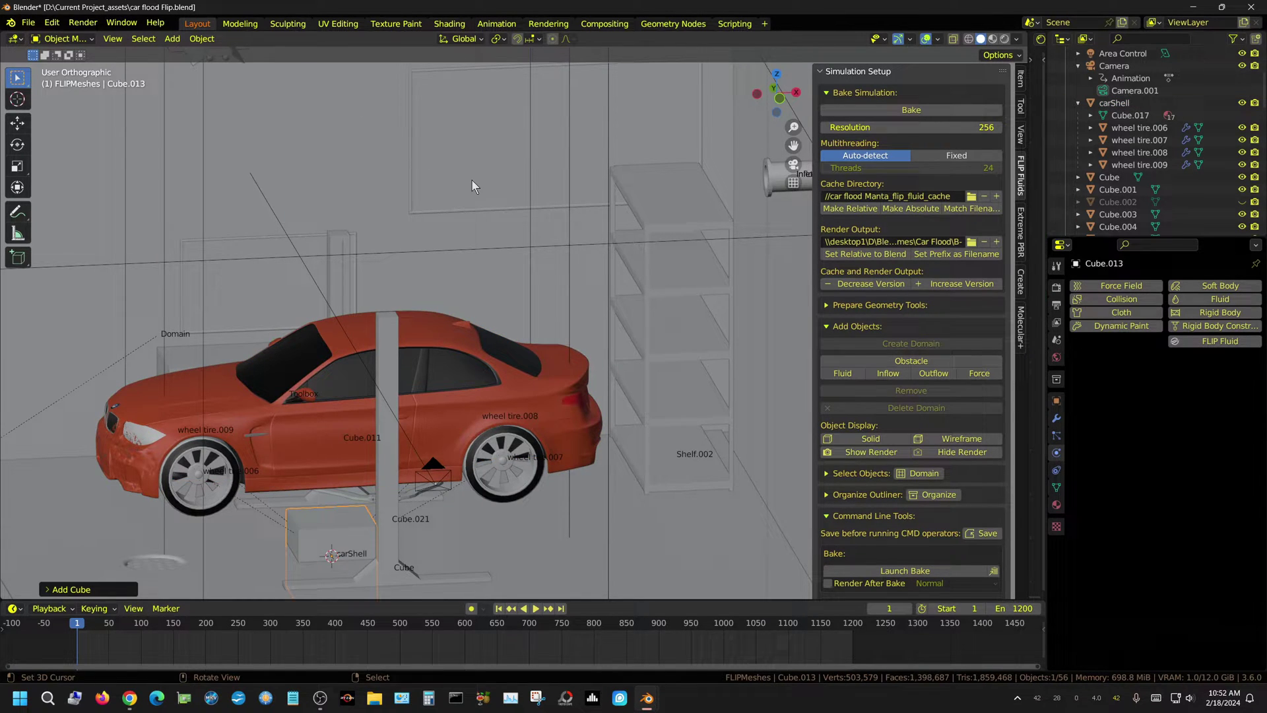
key(KP_1)
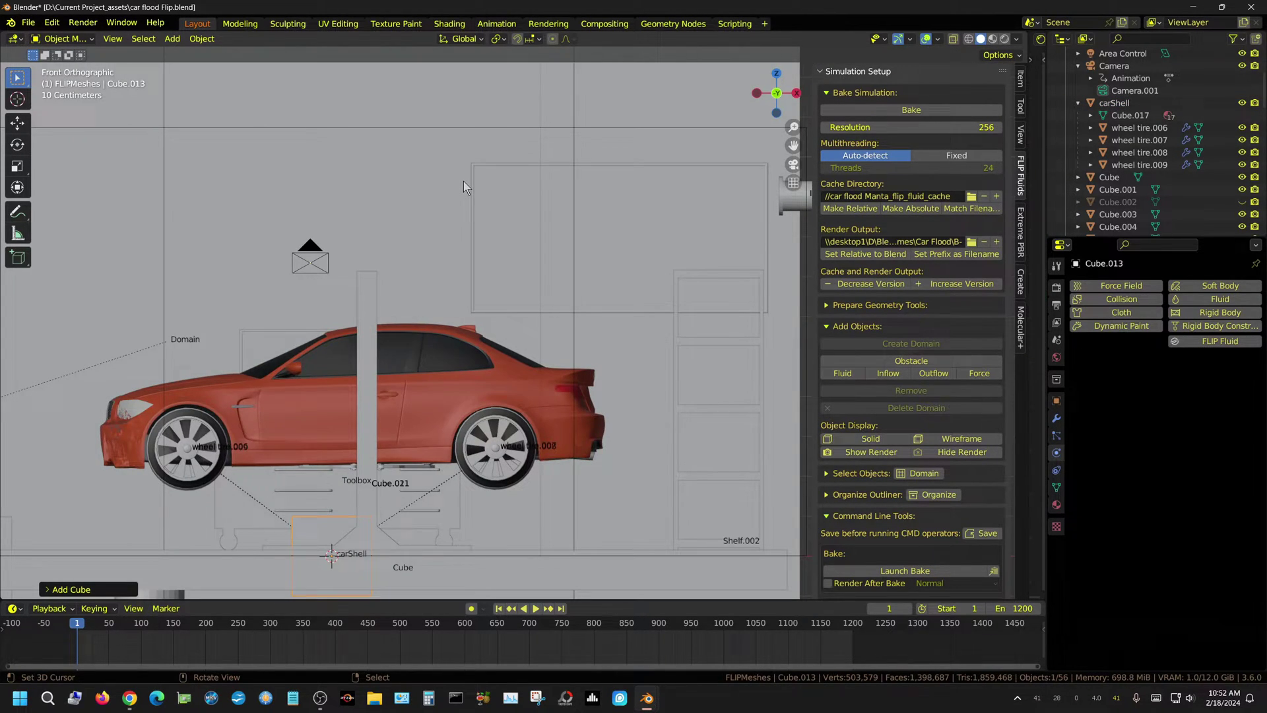
click(969, 39)
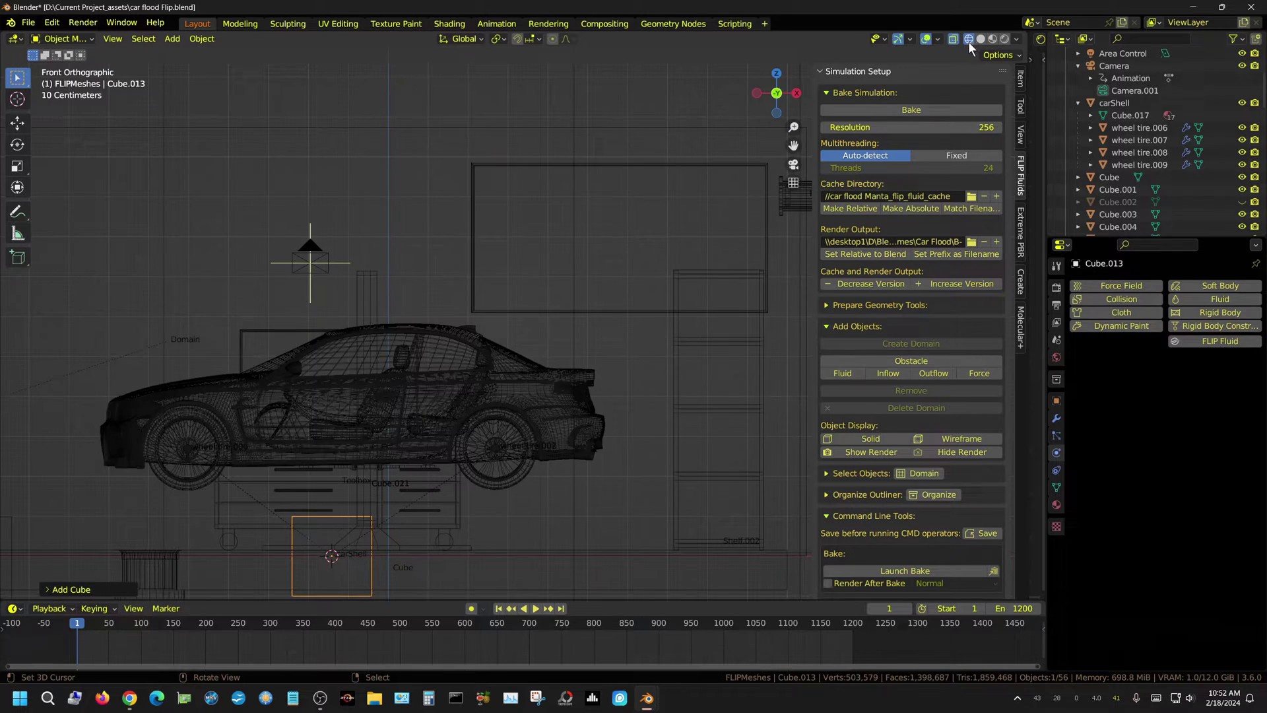
- Move the cube up into the car and stretch it vertically along Z
key(g)
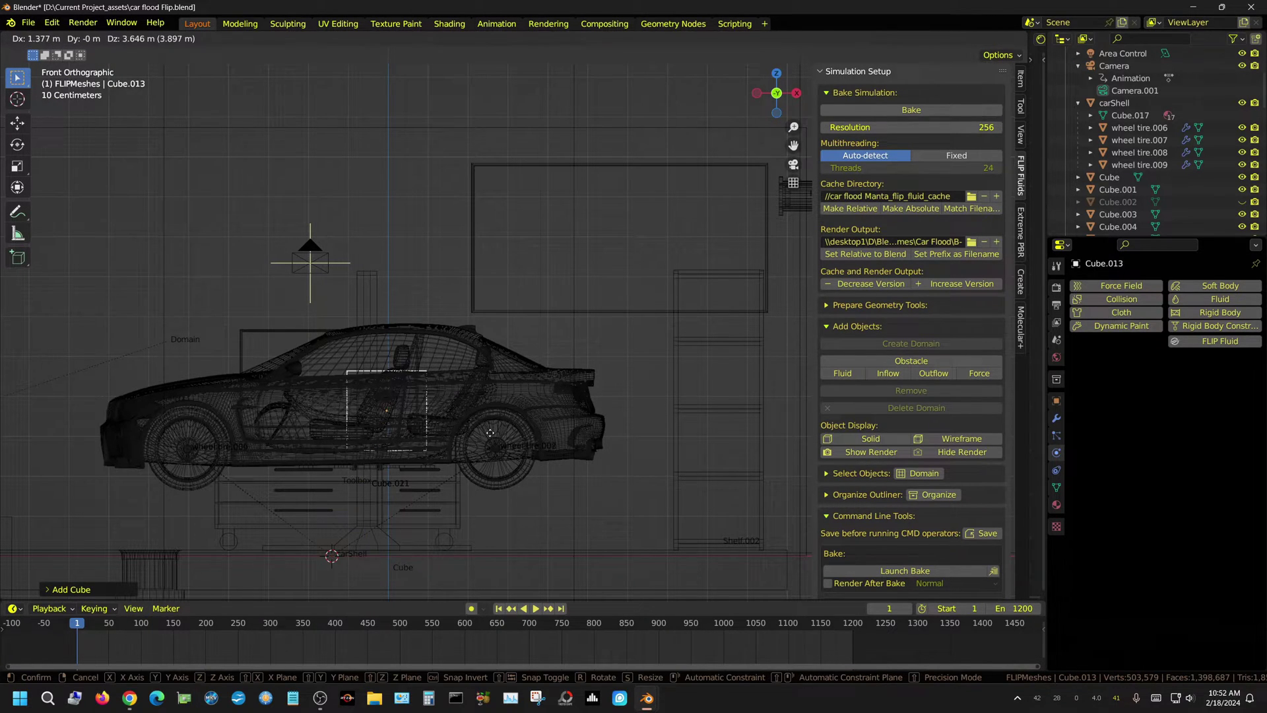
click(485, 436)
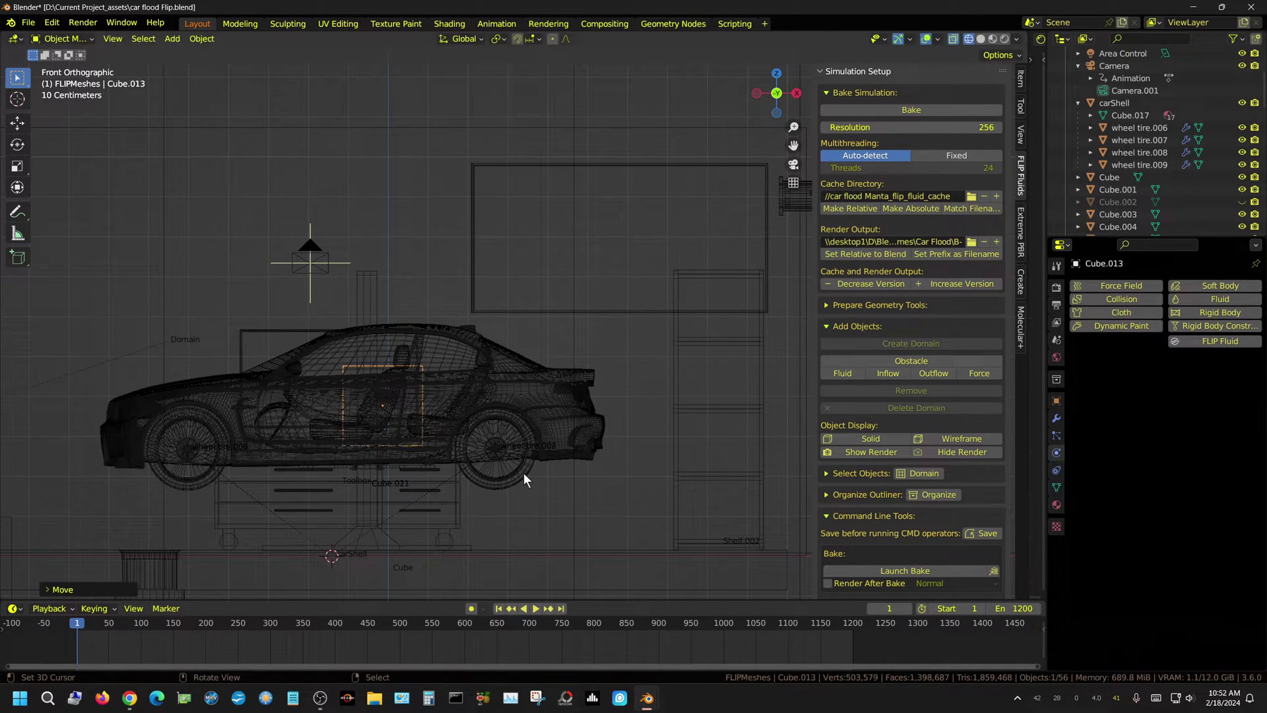
key(s)
key(z)
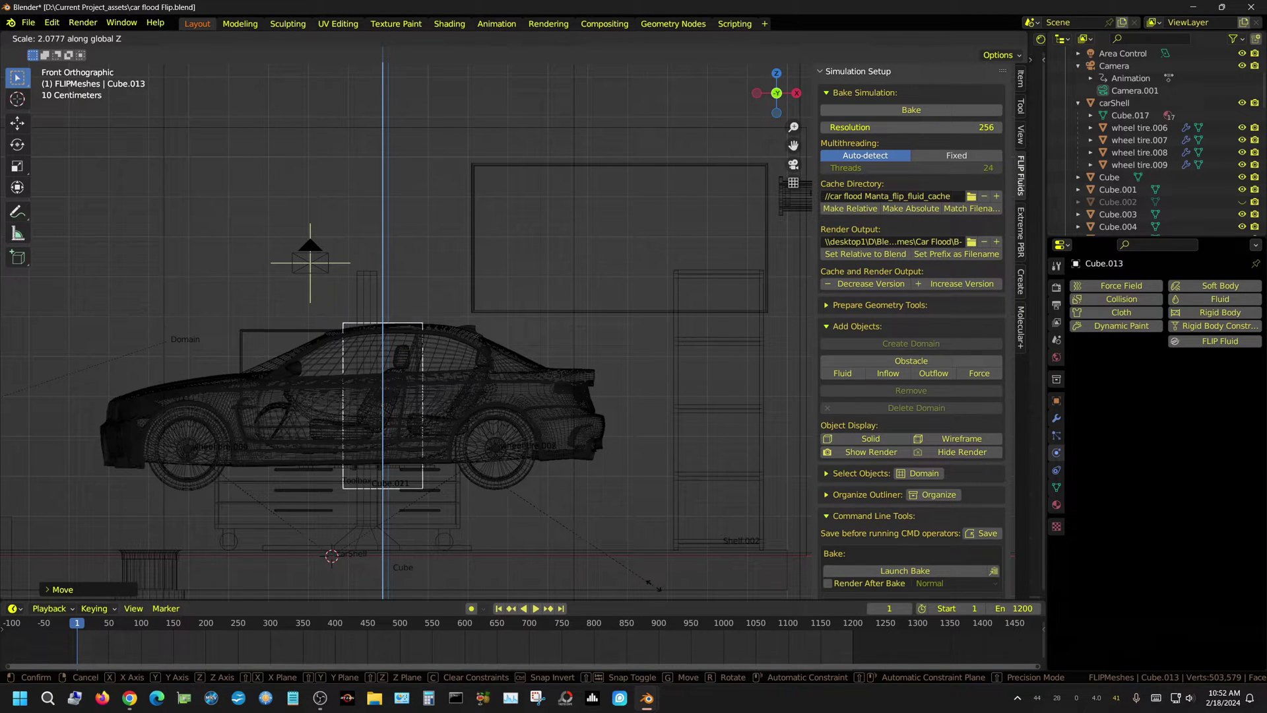
click(675, 55)
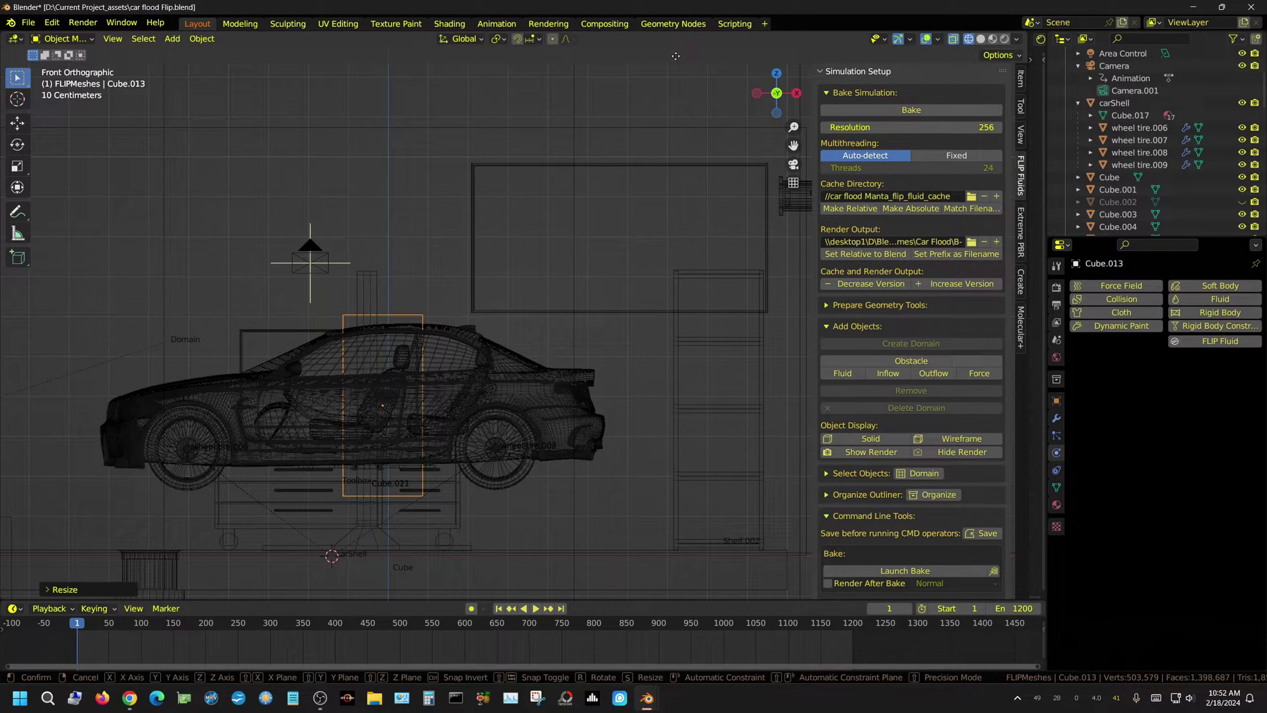
click(572, 560)
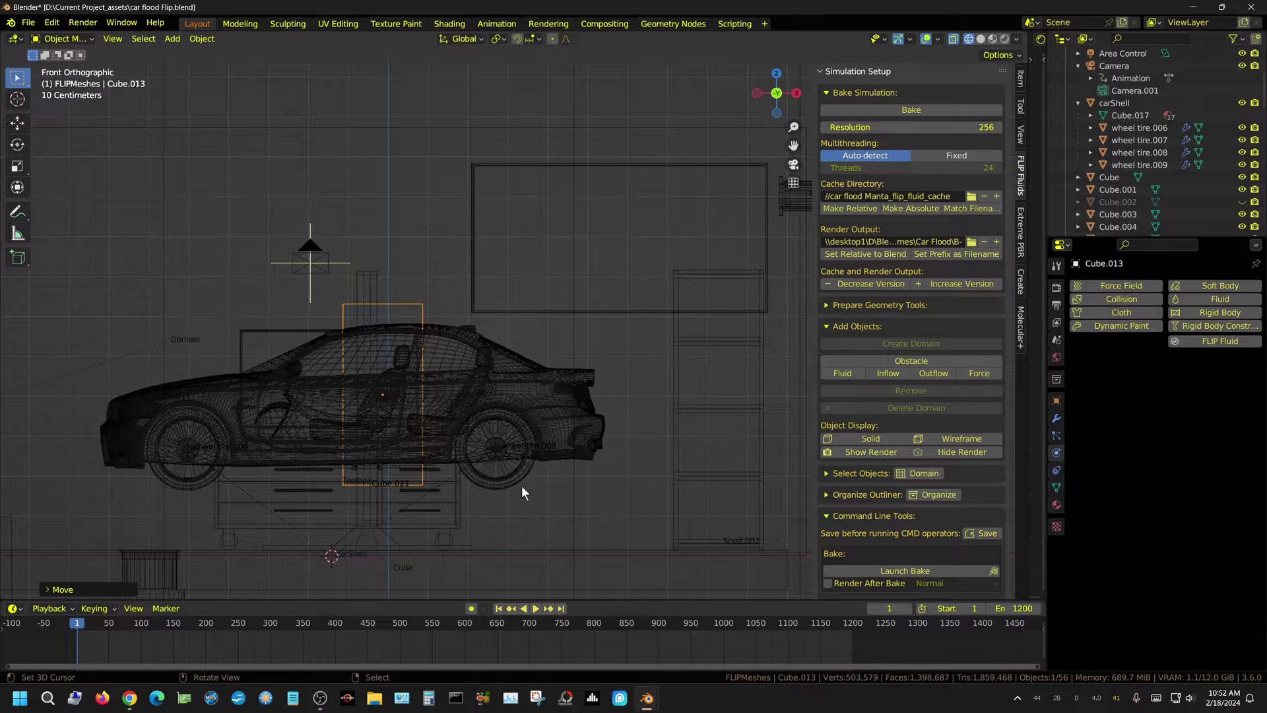
- Scale the box along X to span the car's length and shift it along X around the car
key(s)
key(x)
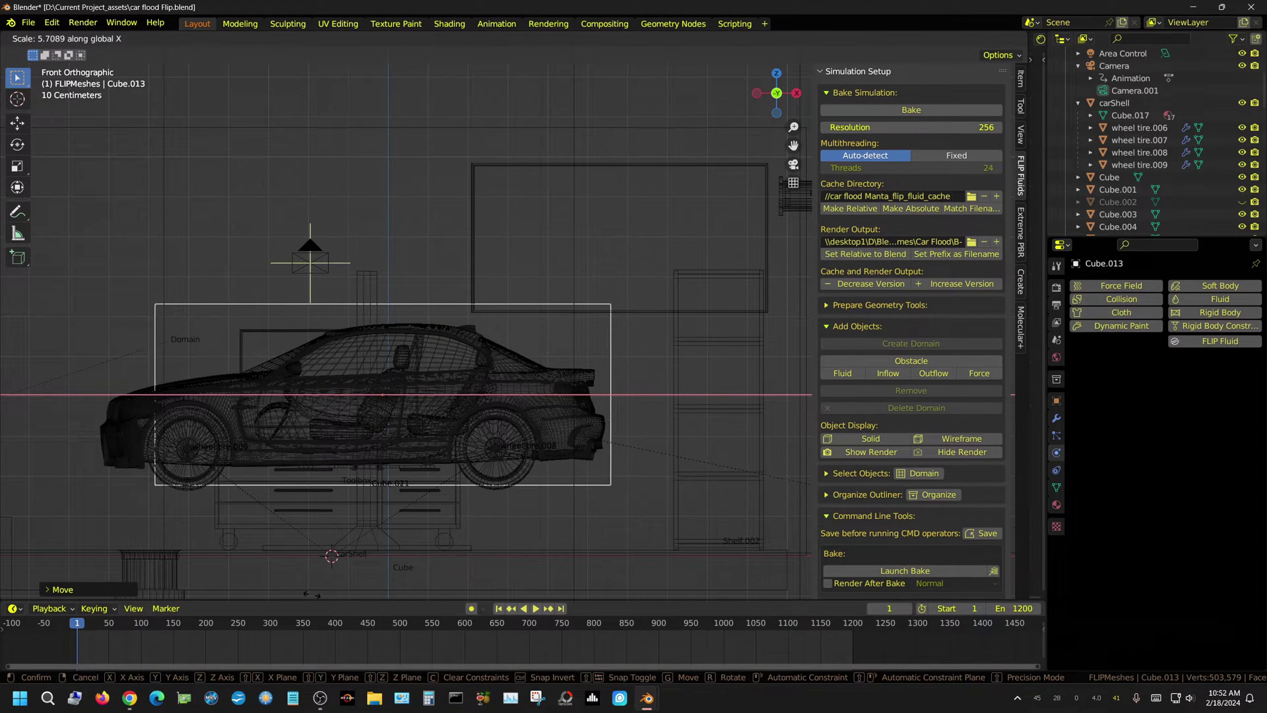
click(460, 71)
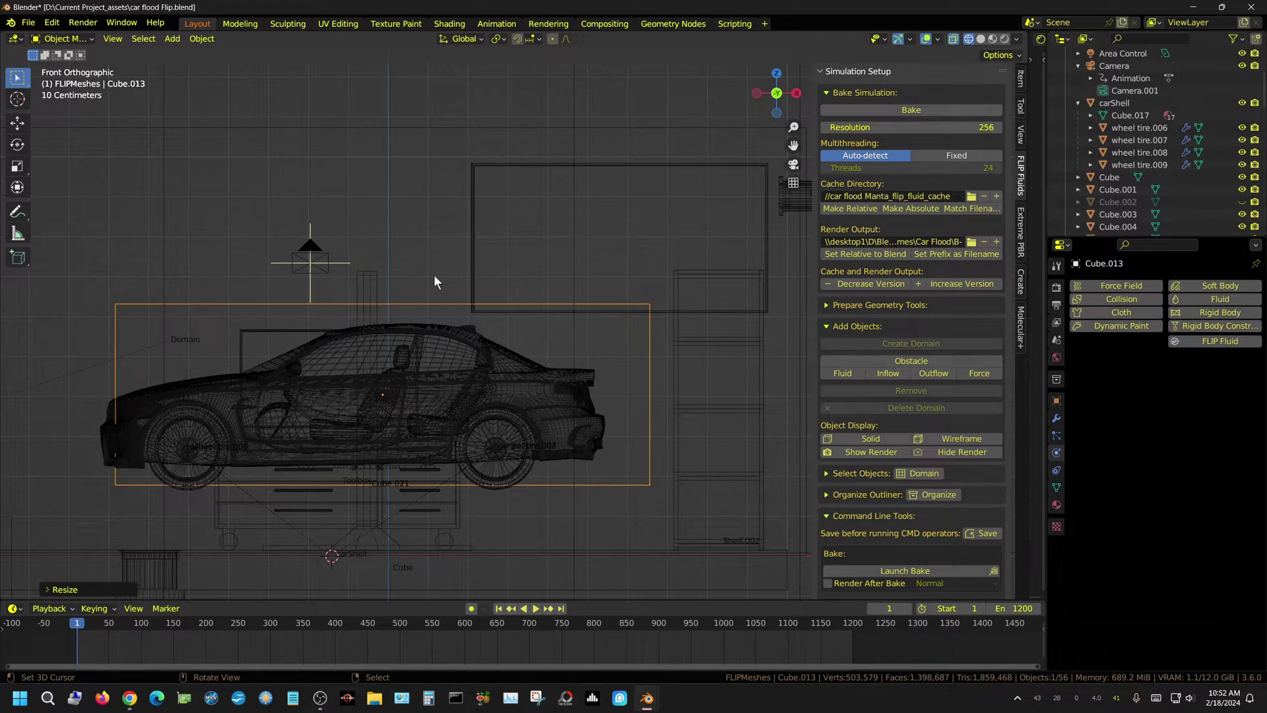
key(g)
key(x)
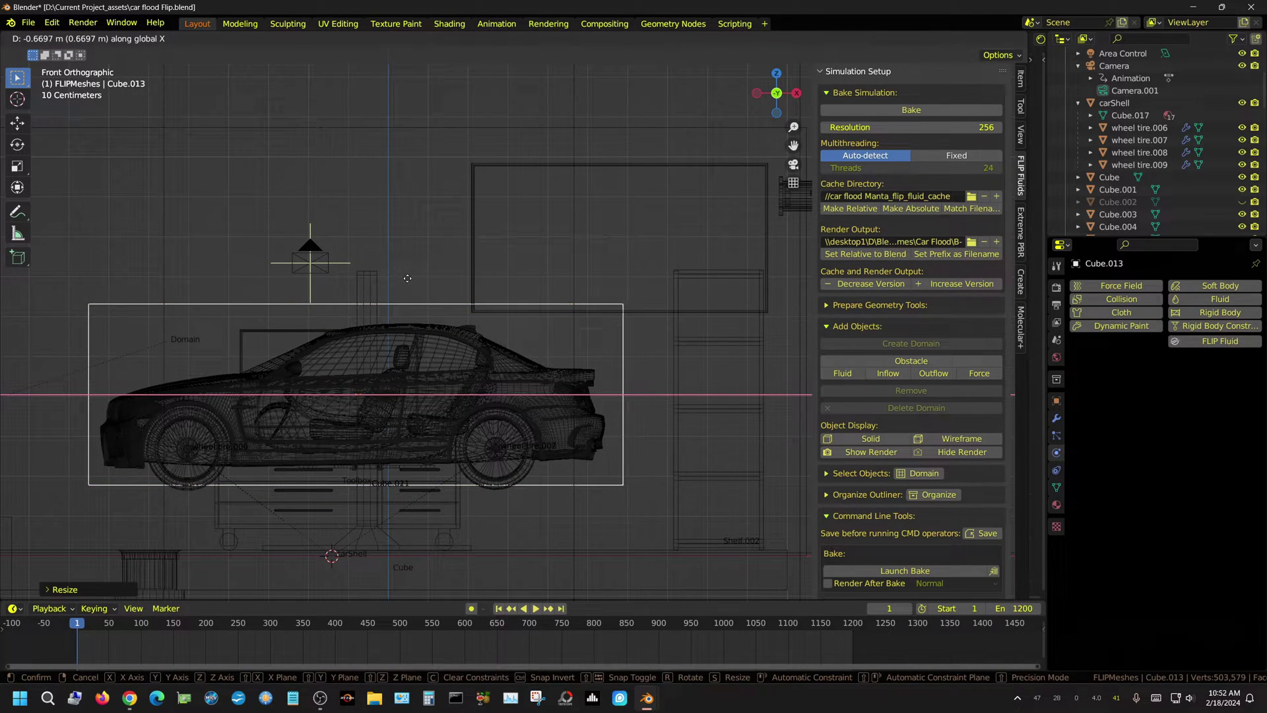
click(407, 277)
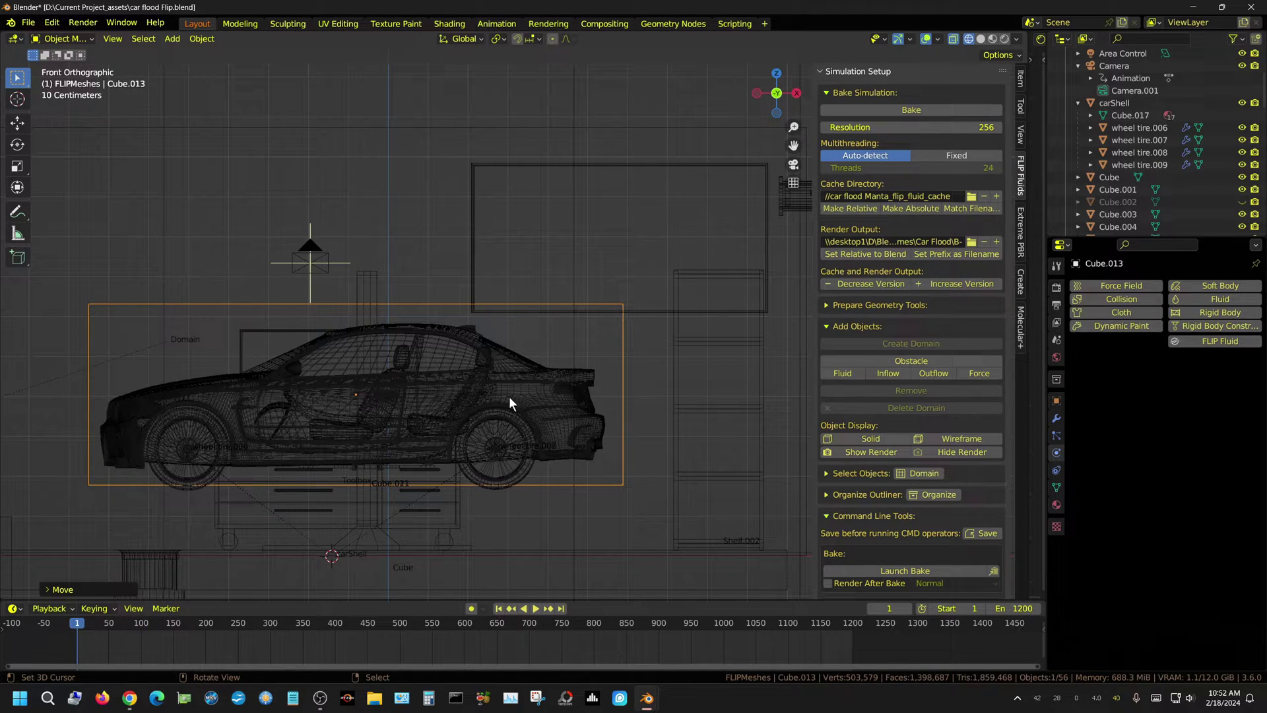
- From the right side view, move the box about 0.68 m along Y and scale it about 2.96× along Y
key(KP_3)
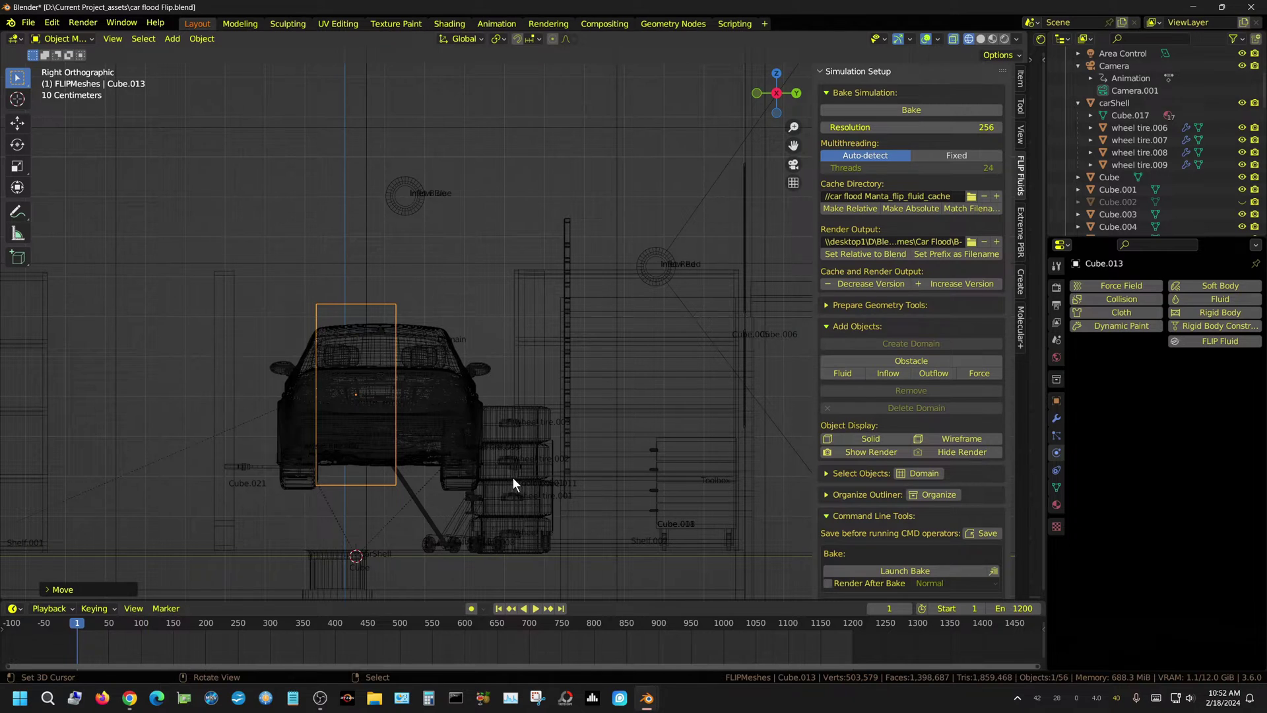
key(g)
key(y)
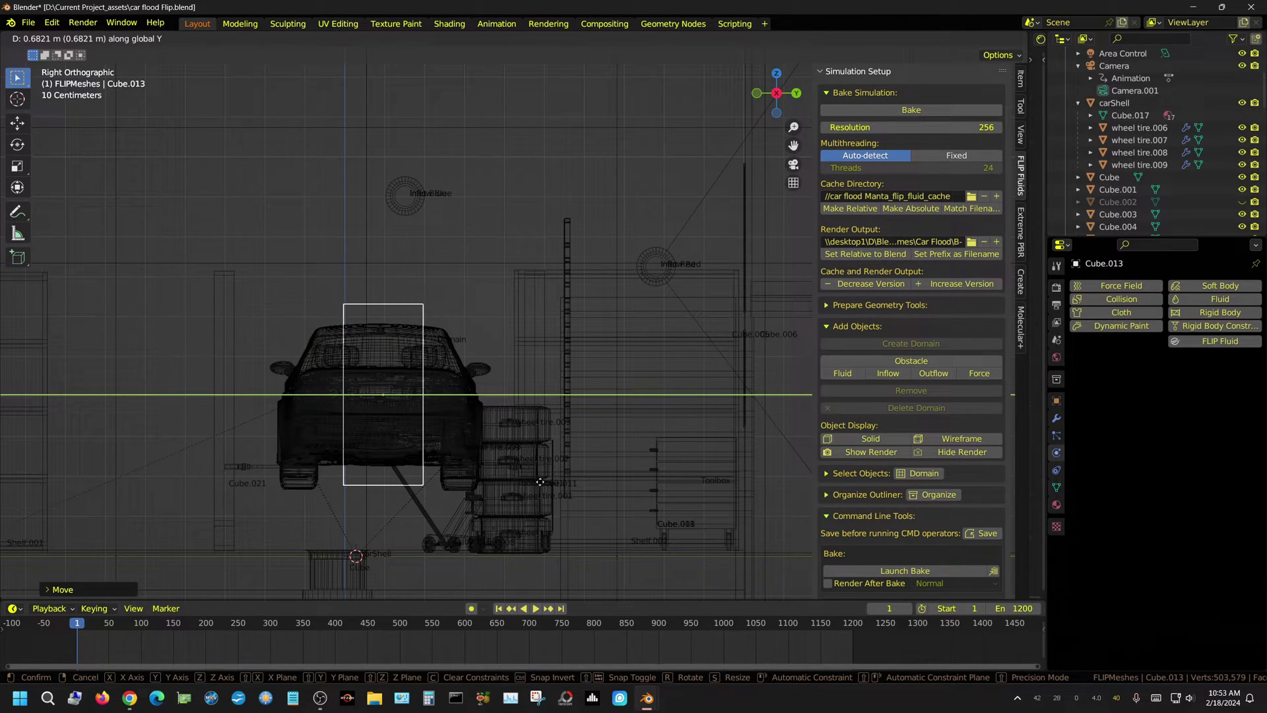
click(534, 482)
key(s)
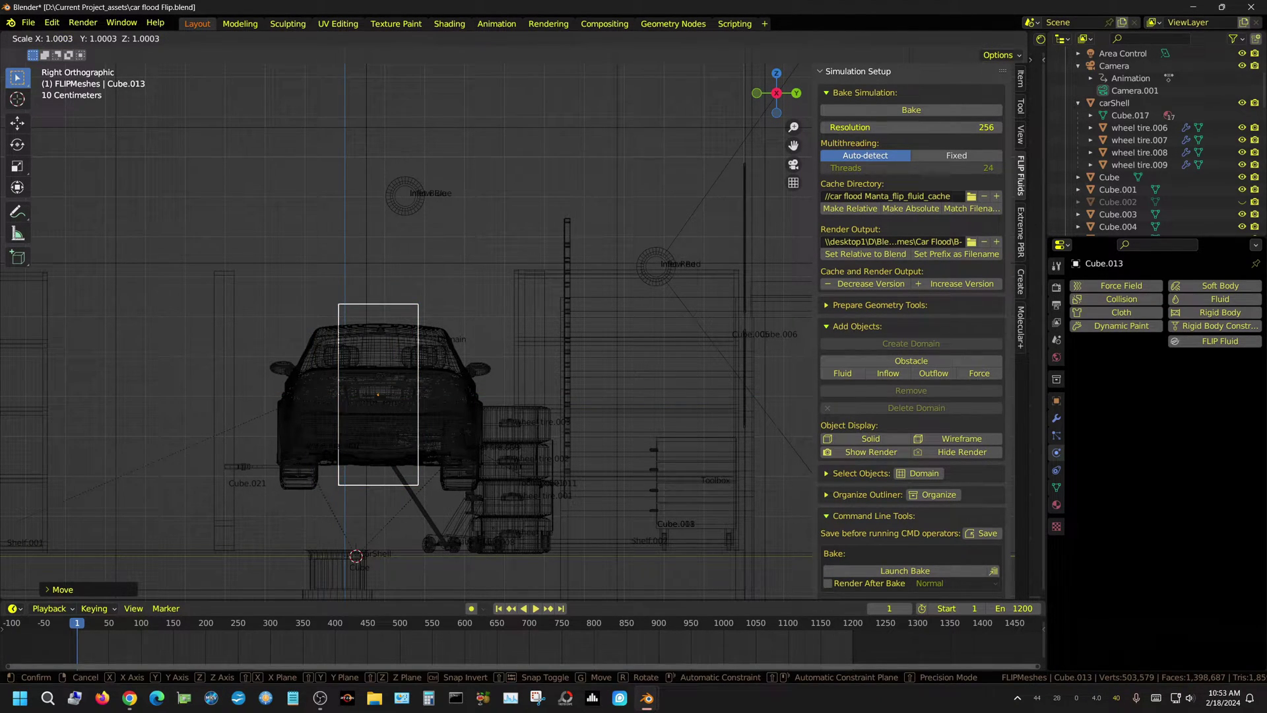
key(y)
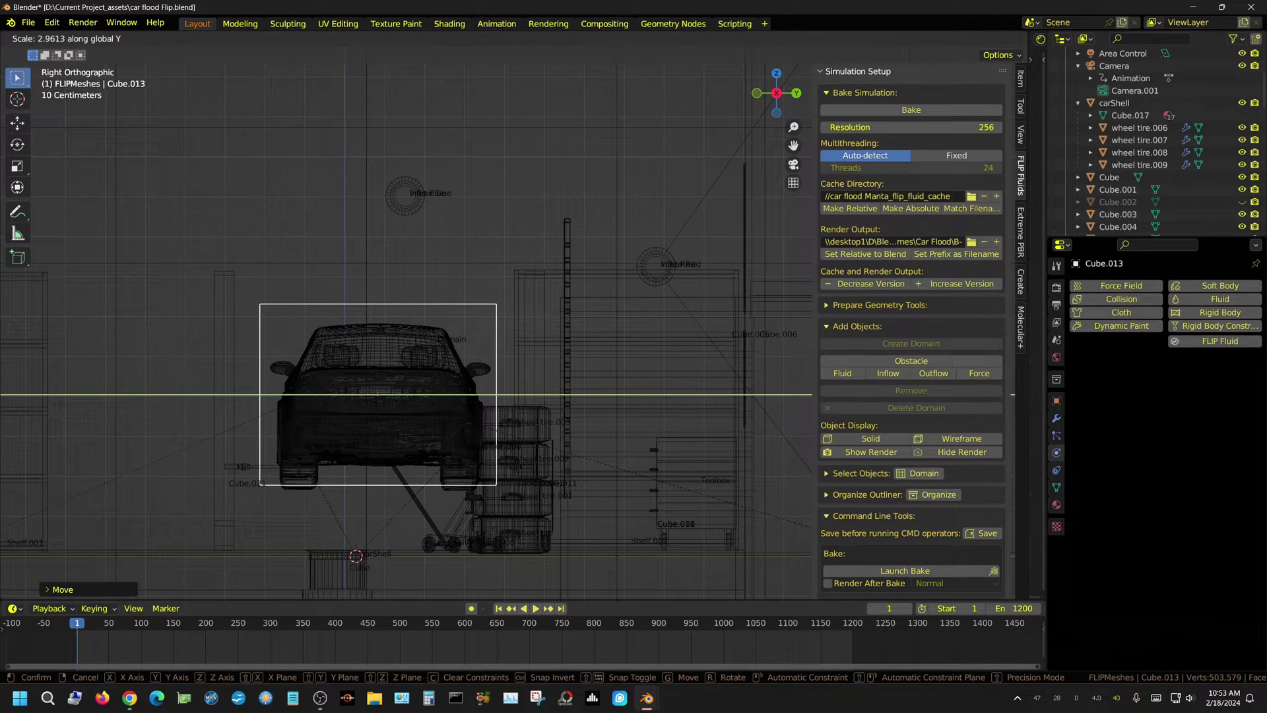
click(761, 559)
mouse_move(761, 559)
middle_down()
mouse_move(339, 476)
mouse_move(370, 462)
mouse_move(377, 527)
mouse_move(474, 520)
mouse_move(248, 533)
mouse_move(298, 559)
mouse_move(327, 556)
middle_up()
click(980, 38)
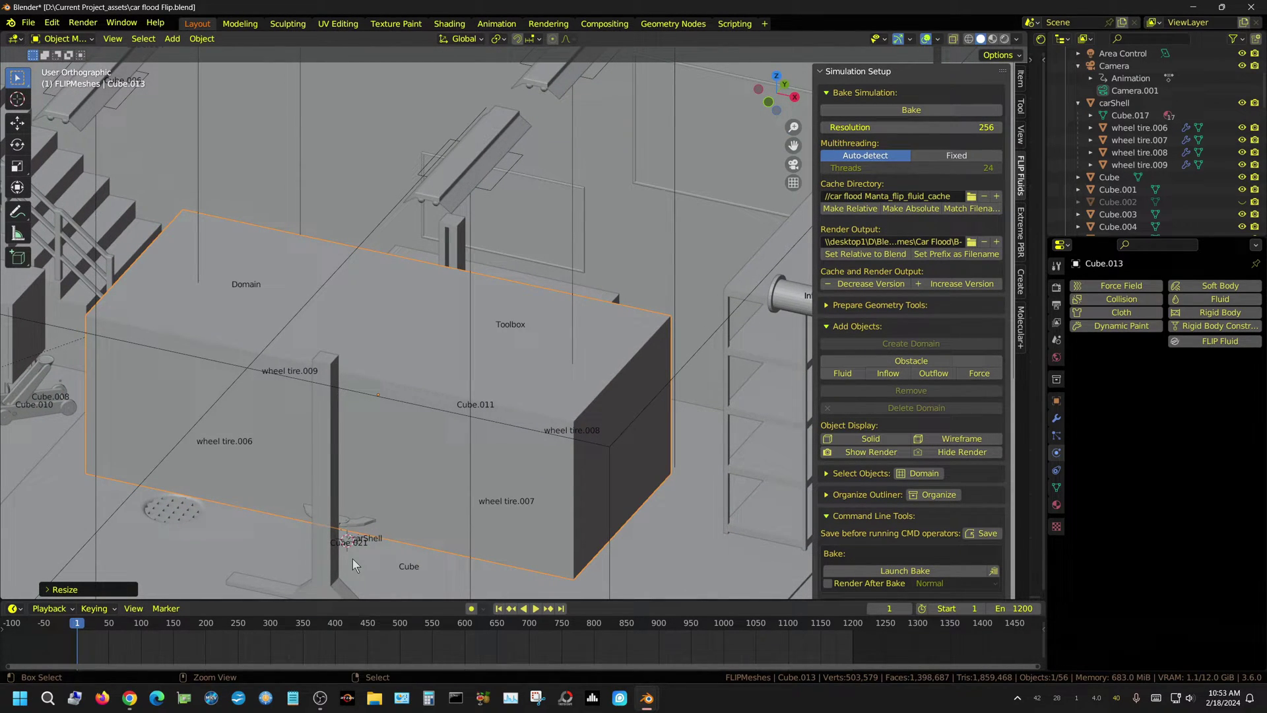
- Apply the box's scale with Ctrl+A and enter Edit Mode on its mesh
key(ctrl+a)
click(301, 522)
key(Tab)
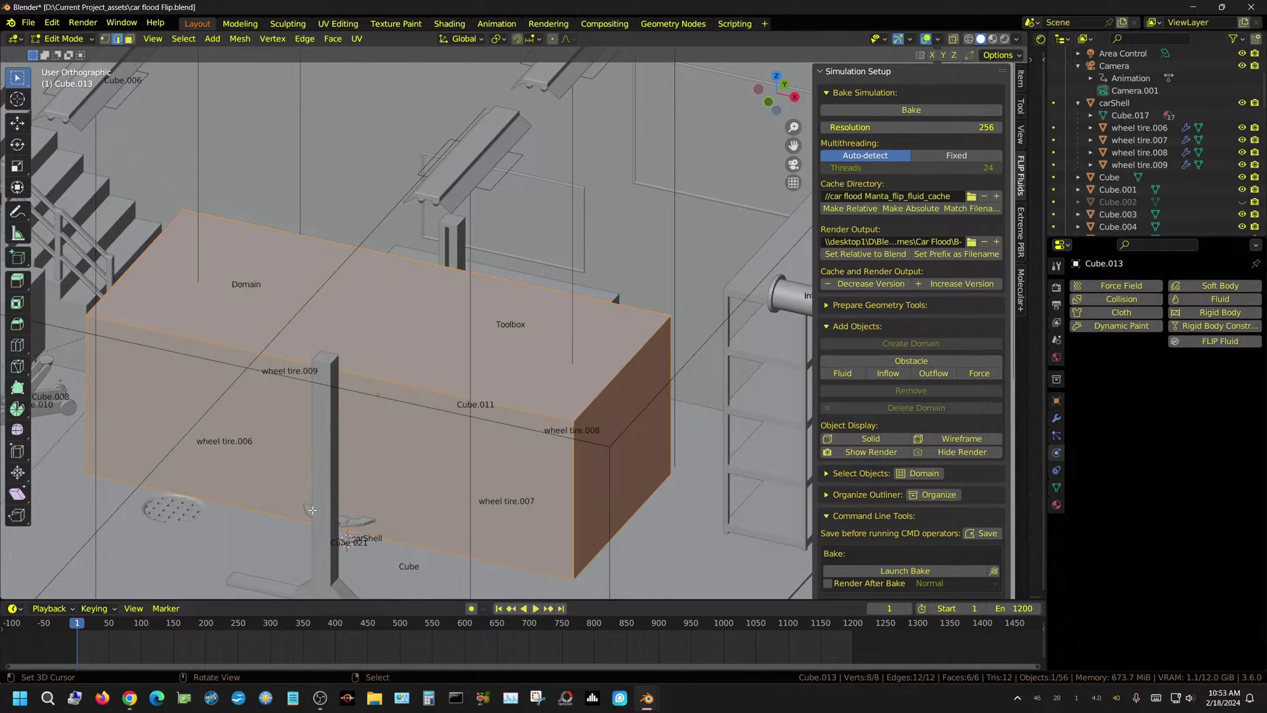
click(20, 346)
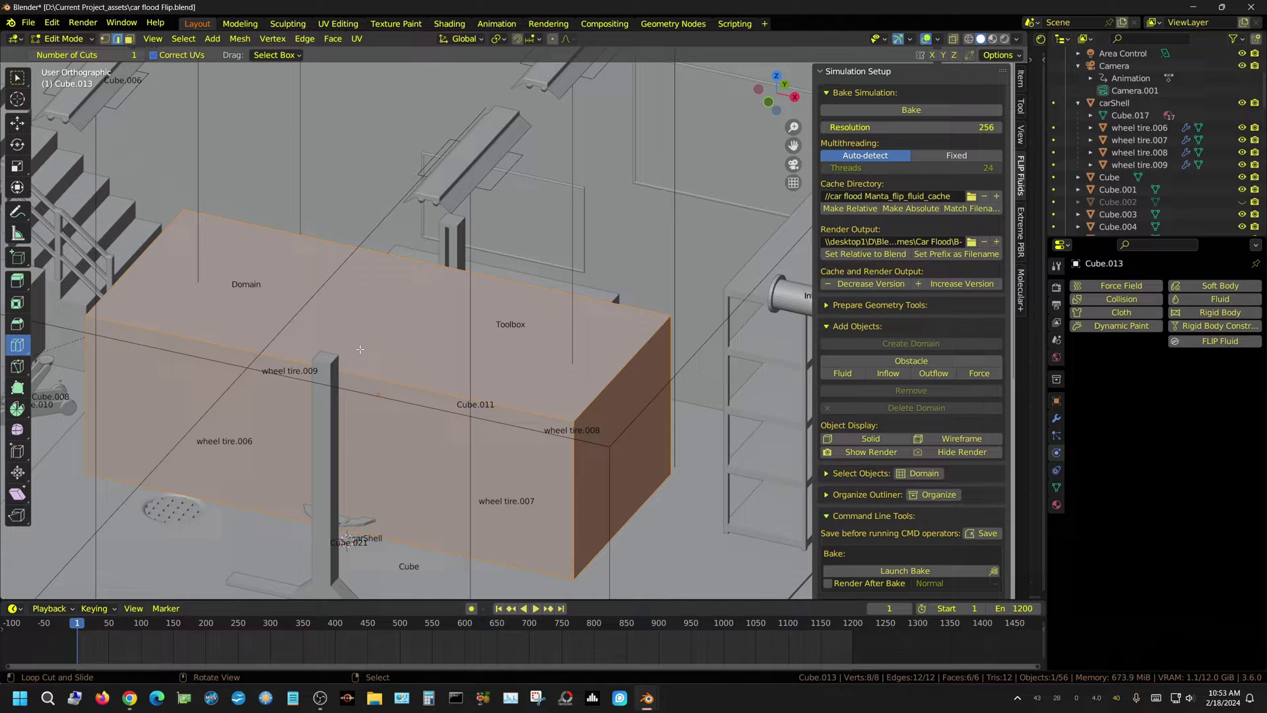
- Add a loop cut around the box with 50 cuts
click(368, 367)
click(368, 368)
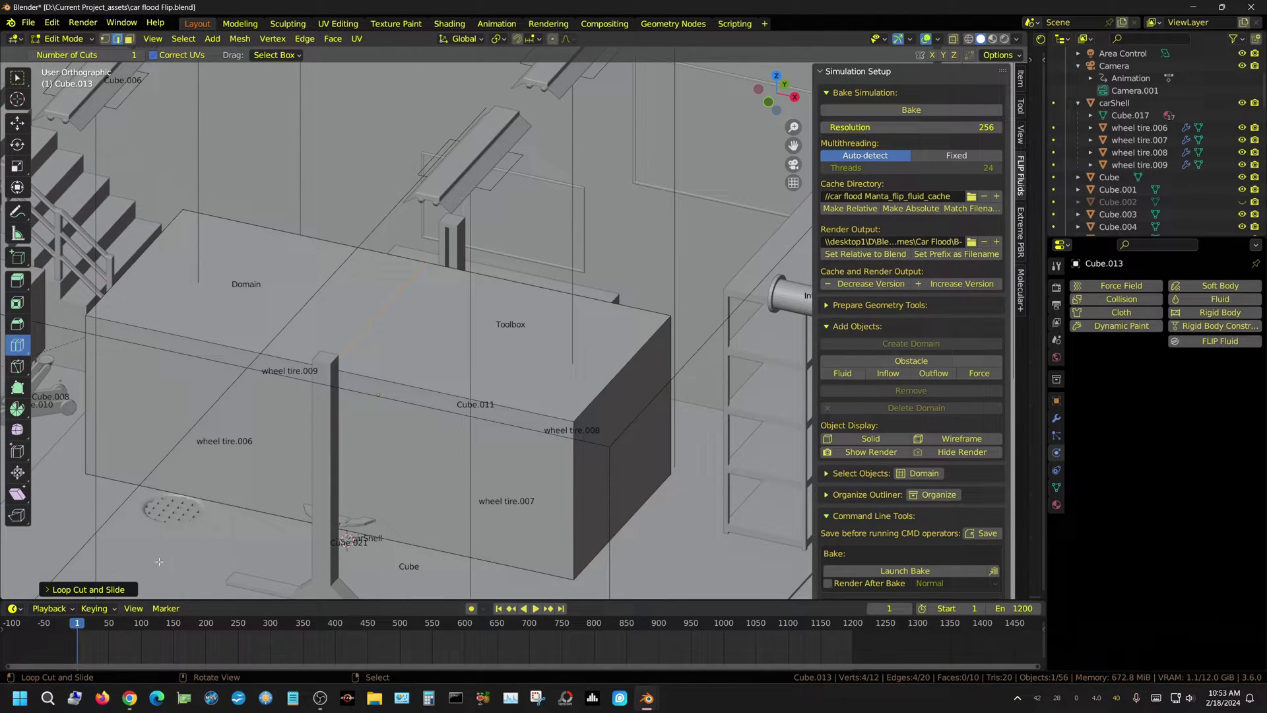
click(53, 590)
click(173, 477)
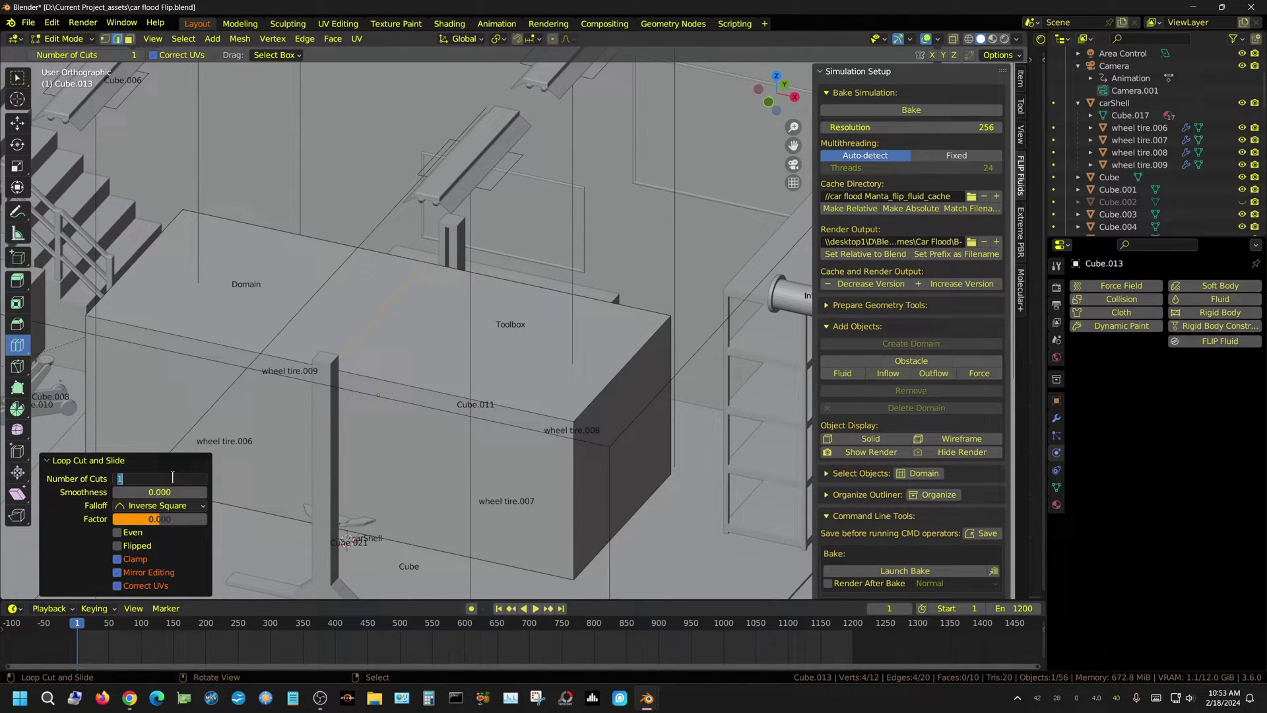
text(50)
key(Return)
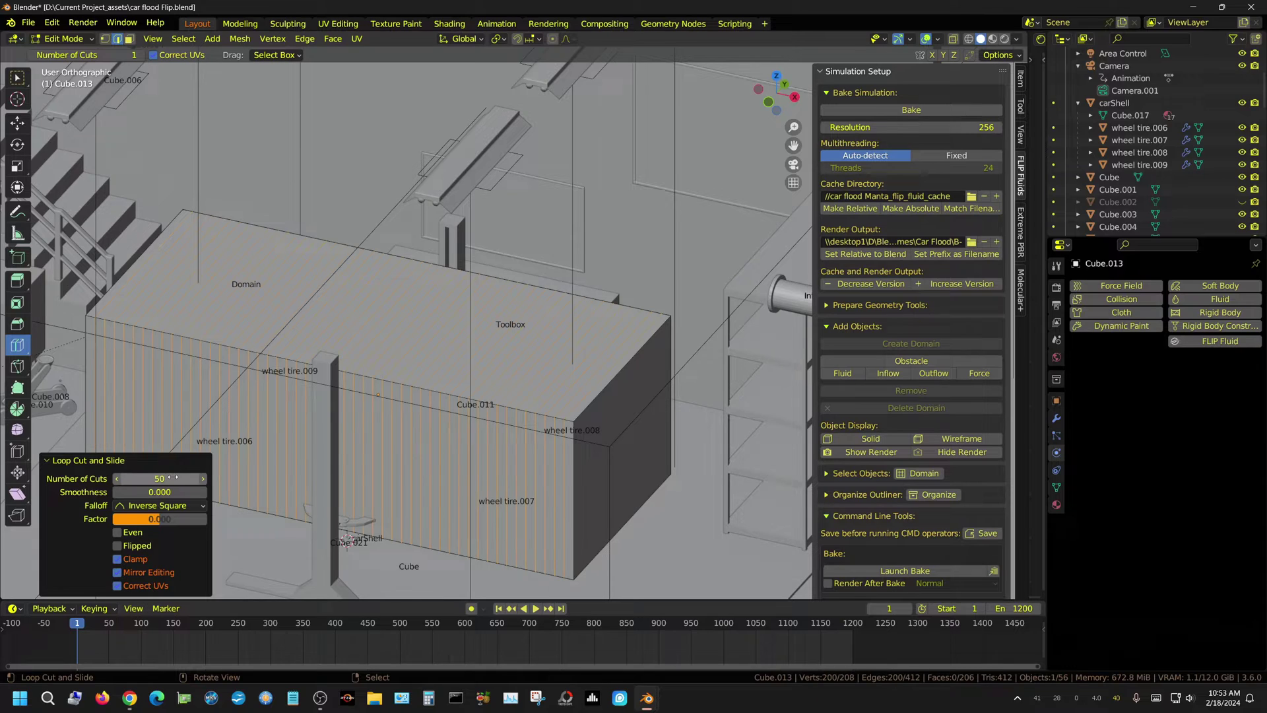
- Add horizontal and lengthwise loop cuts of 25 cuts each, then collapse the settings panel
click(591, 373)
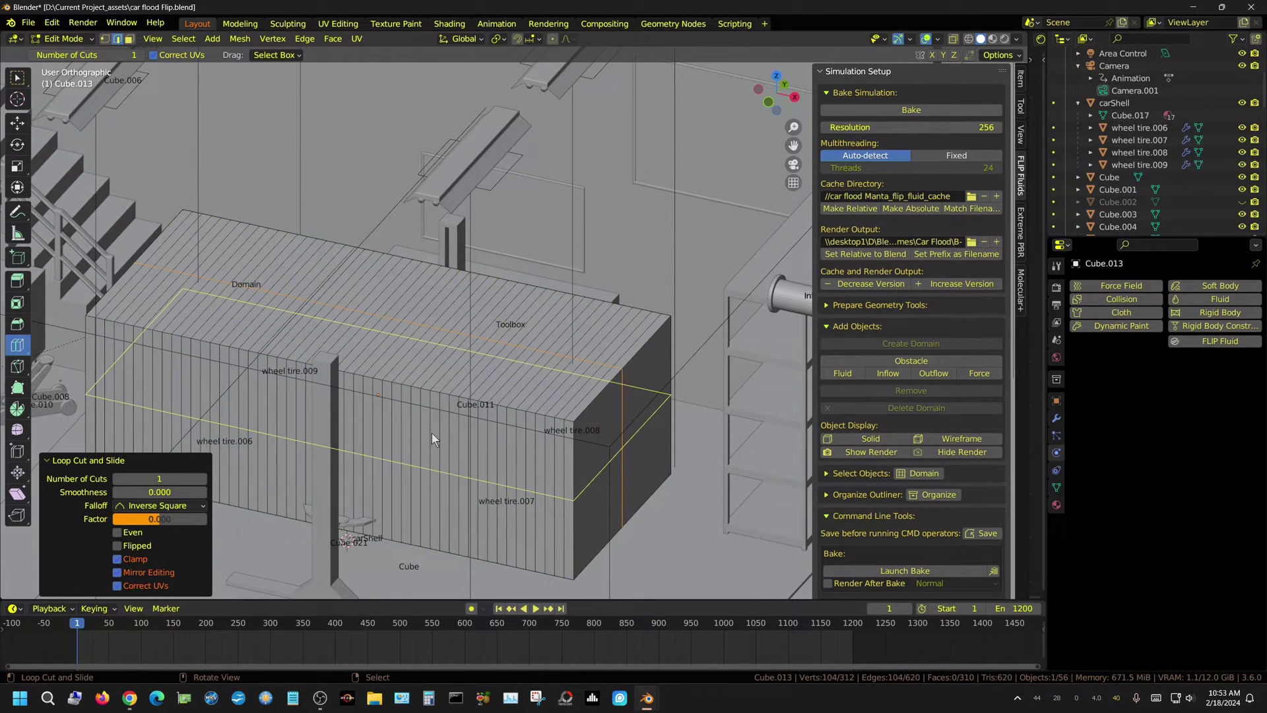
click(173, 479)
text(25)
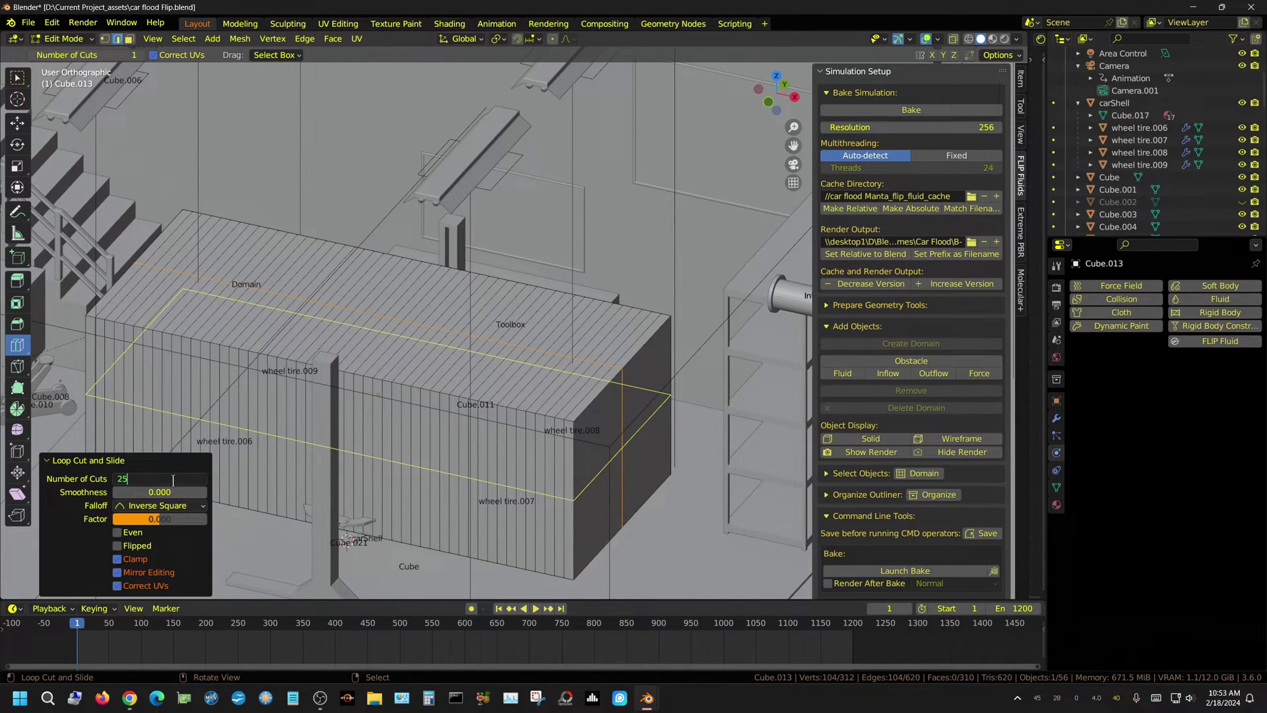
key(Return)
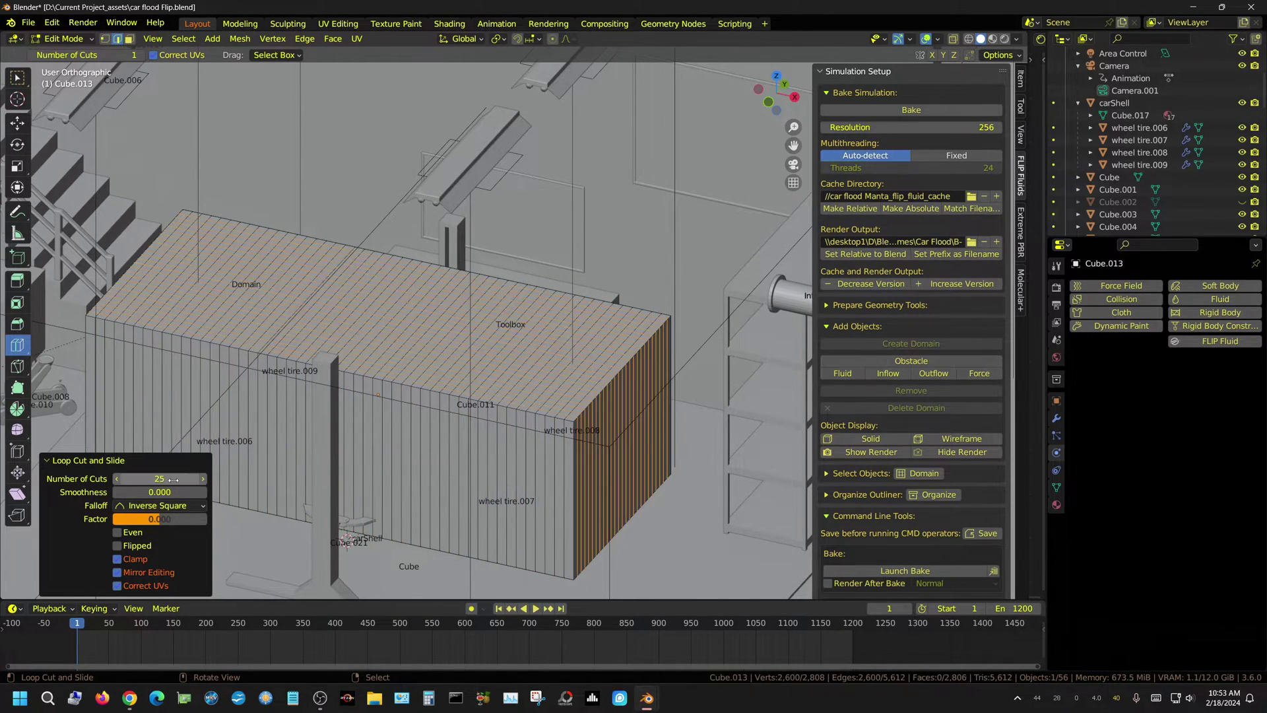
click(548, 491)
click(175, 478)
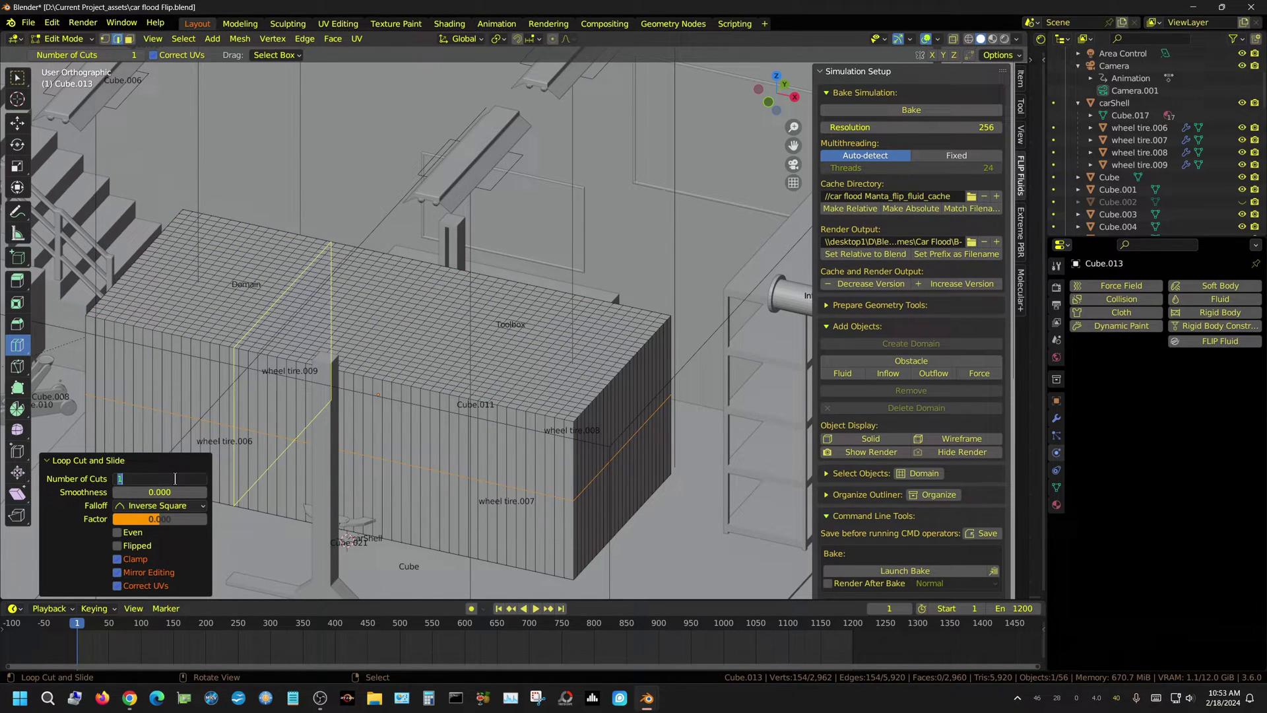
text(25)
key(Return)
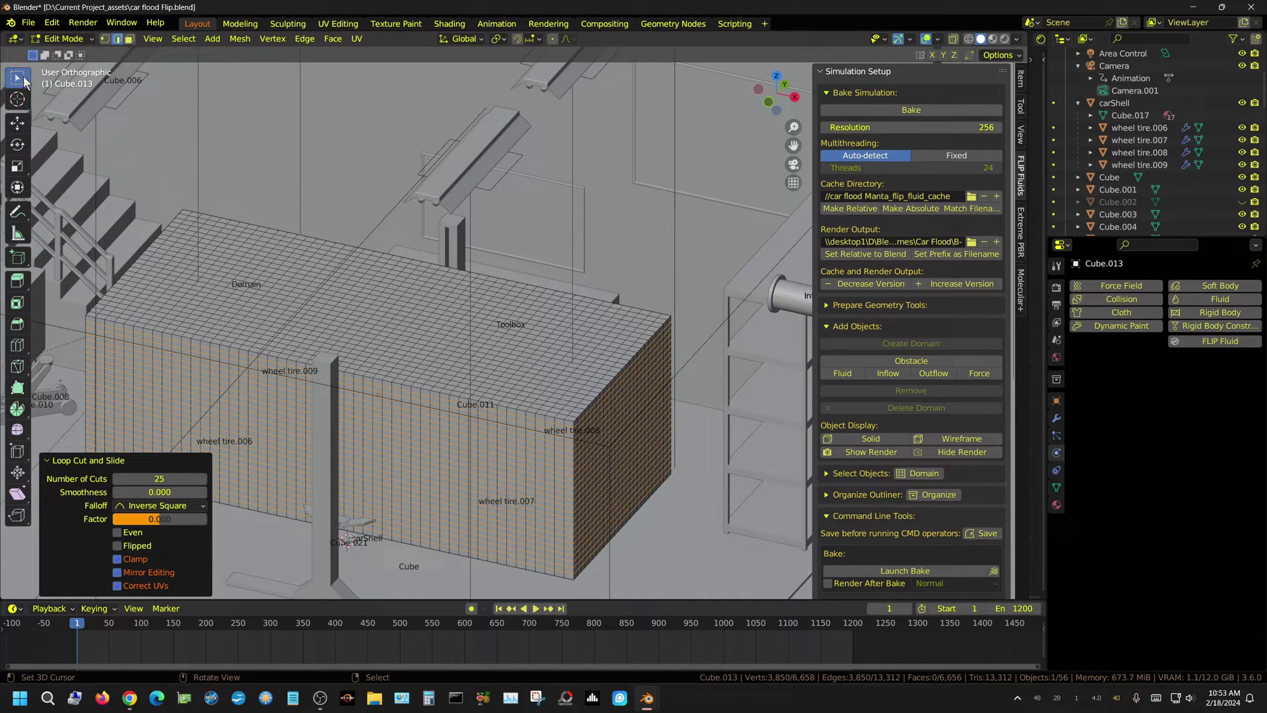
click(52, 464)
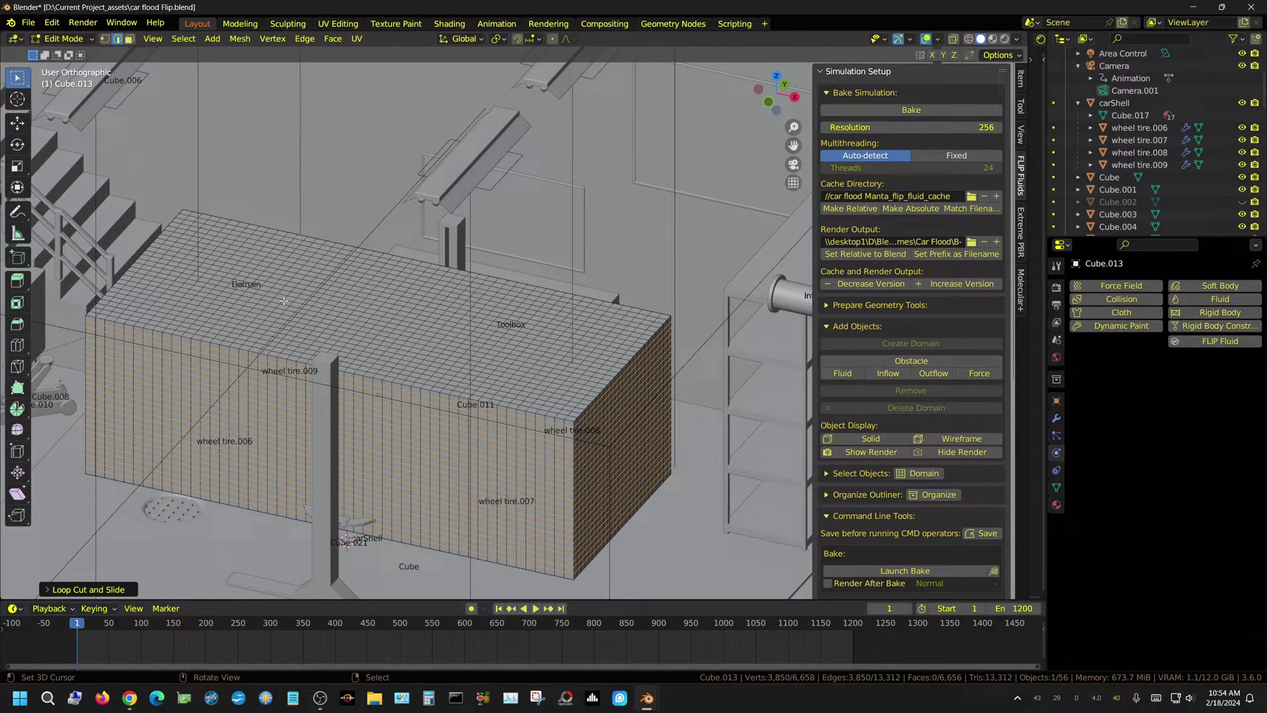
- Back in Object Mode, add a Shrinkwrap modifier to Cube.013 and open its Target list
key(Tab)
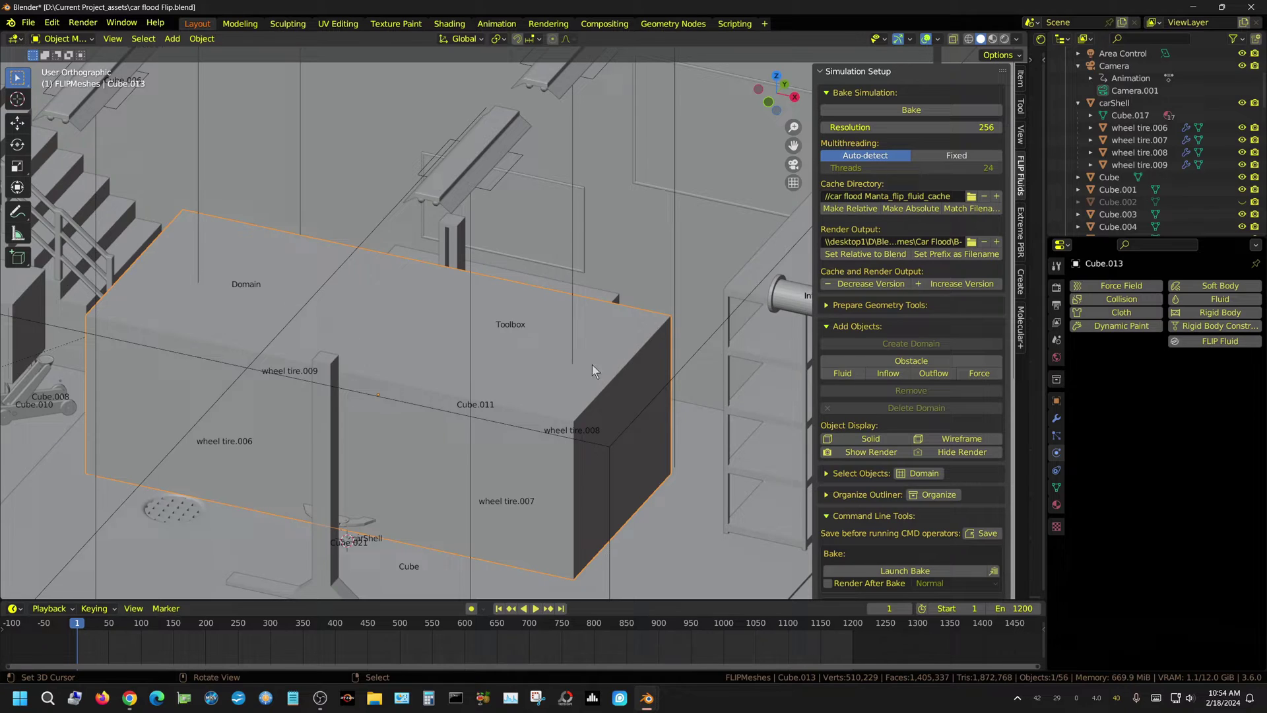
click(1056, 419)
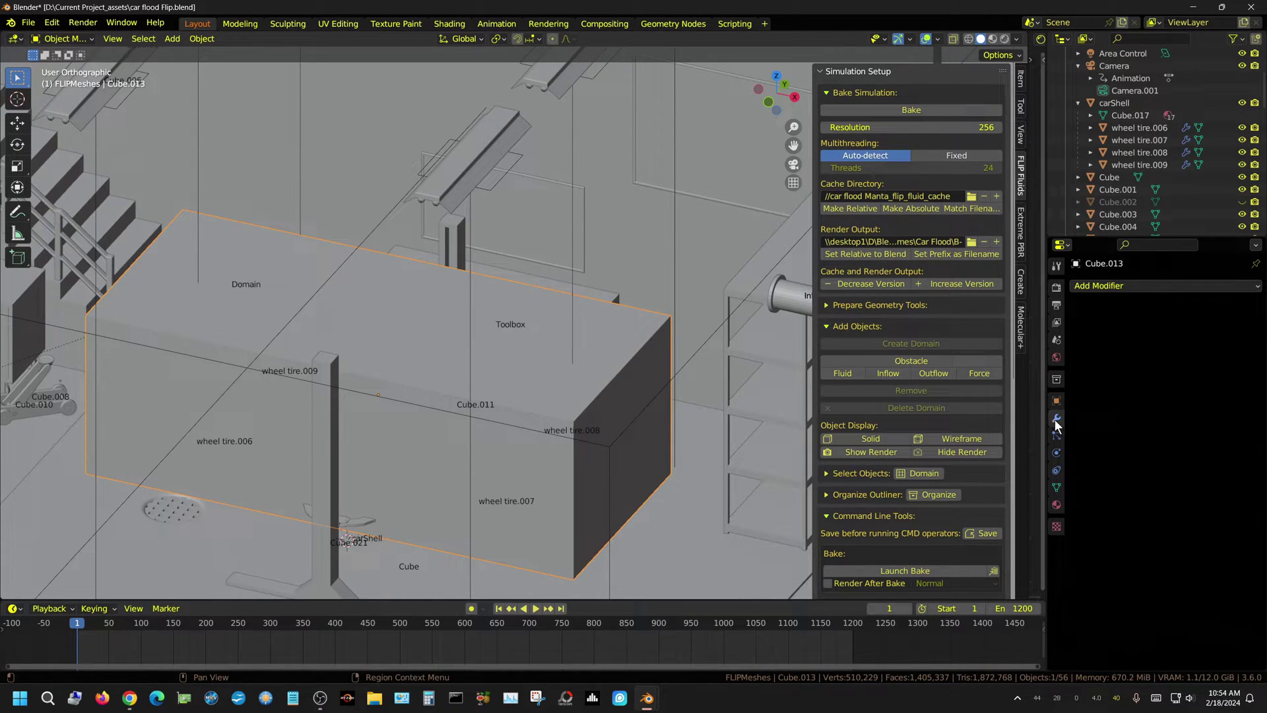
click(1111, 285)
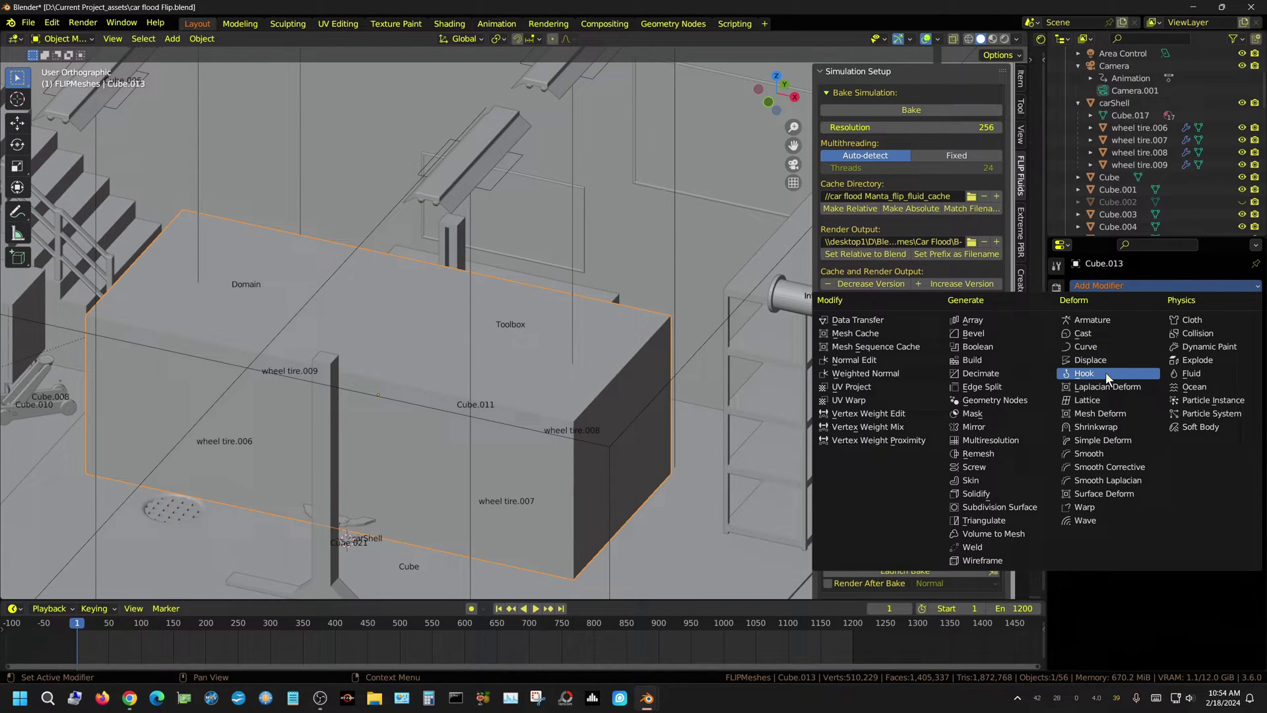
click(1108, 428)
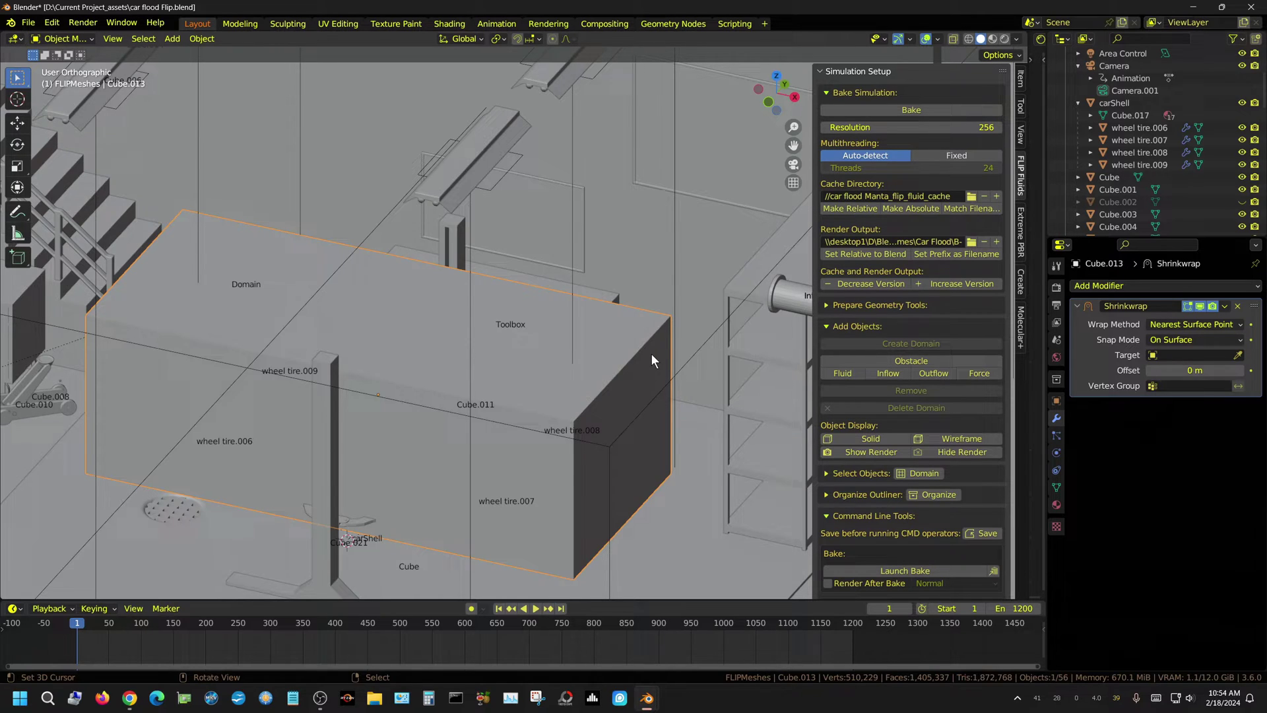
click(1201, 356)
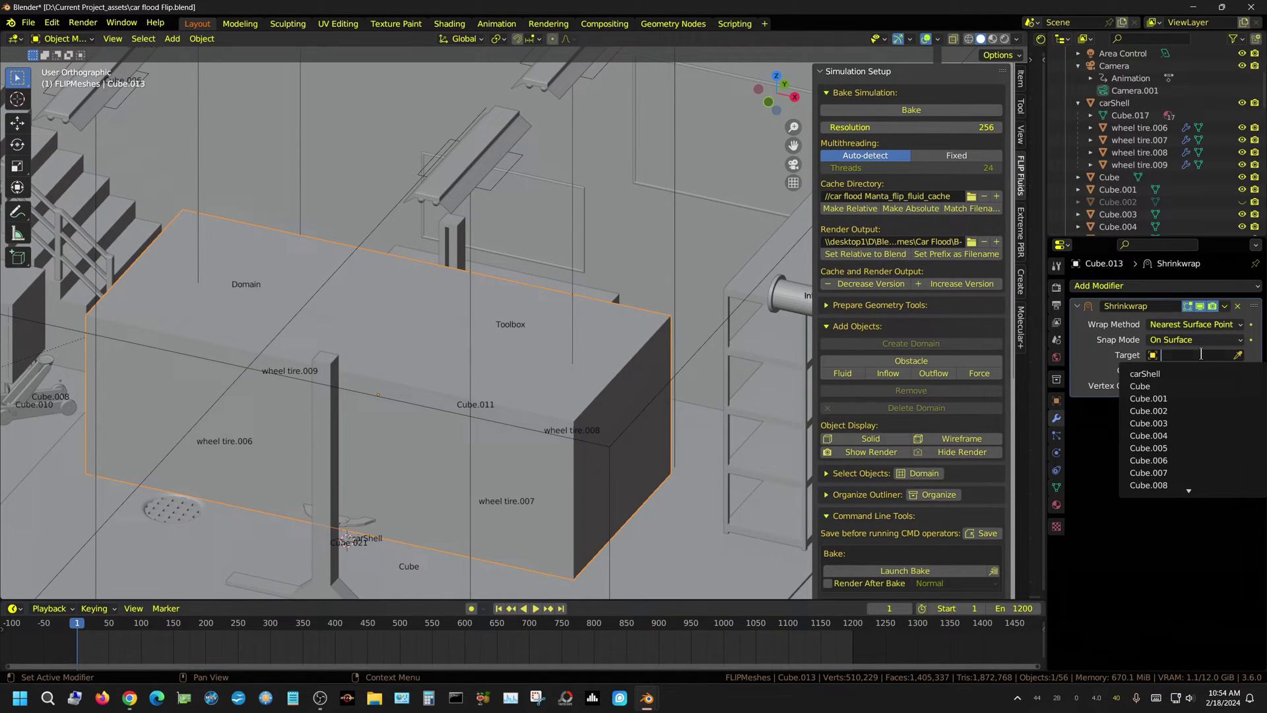
- Set carShell as the Shrinkwrap target and apply the modifier to Cube.013's mesh
click(1151, 379)
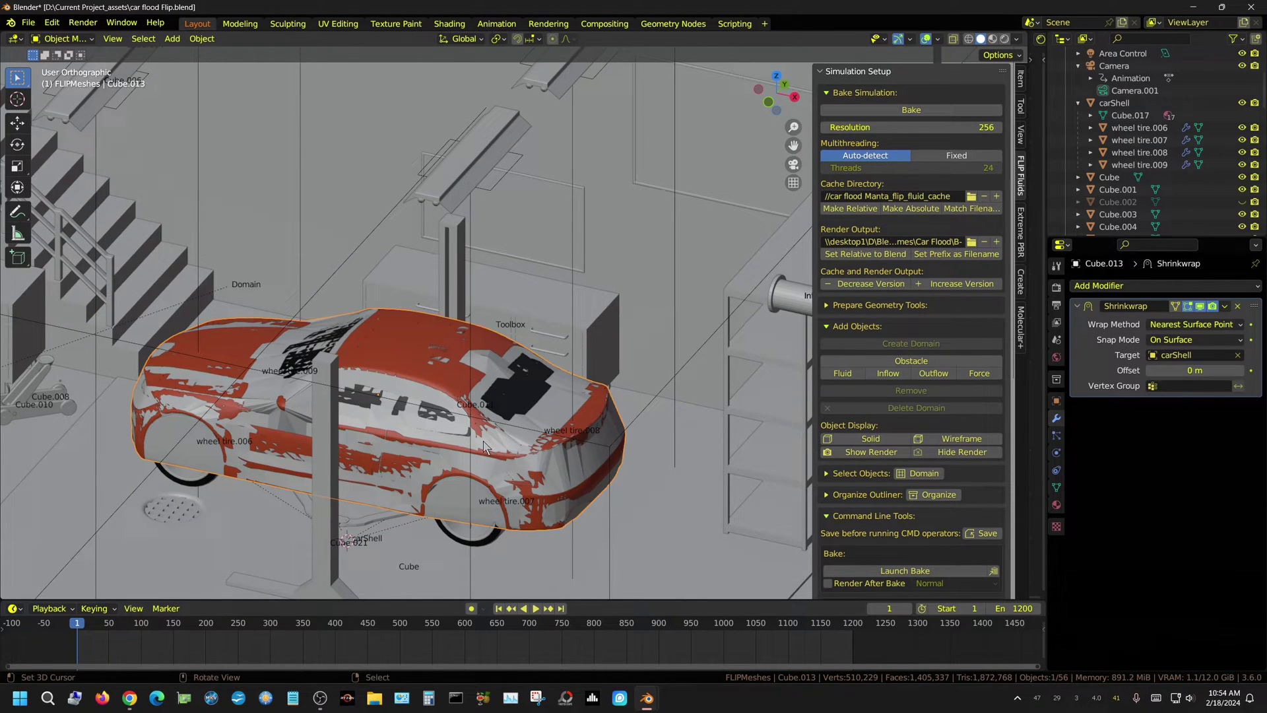
middle_drag(473, 444, 520, 443)
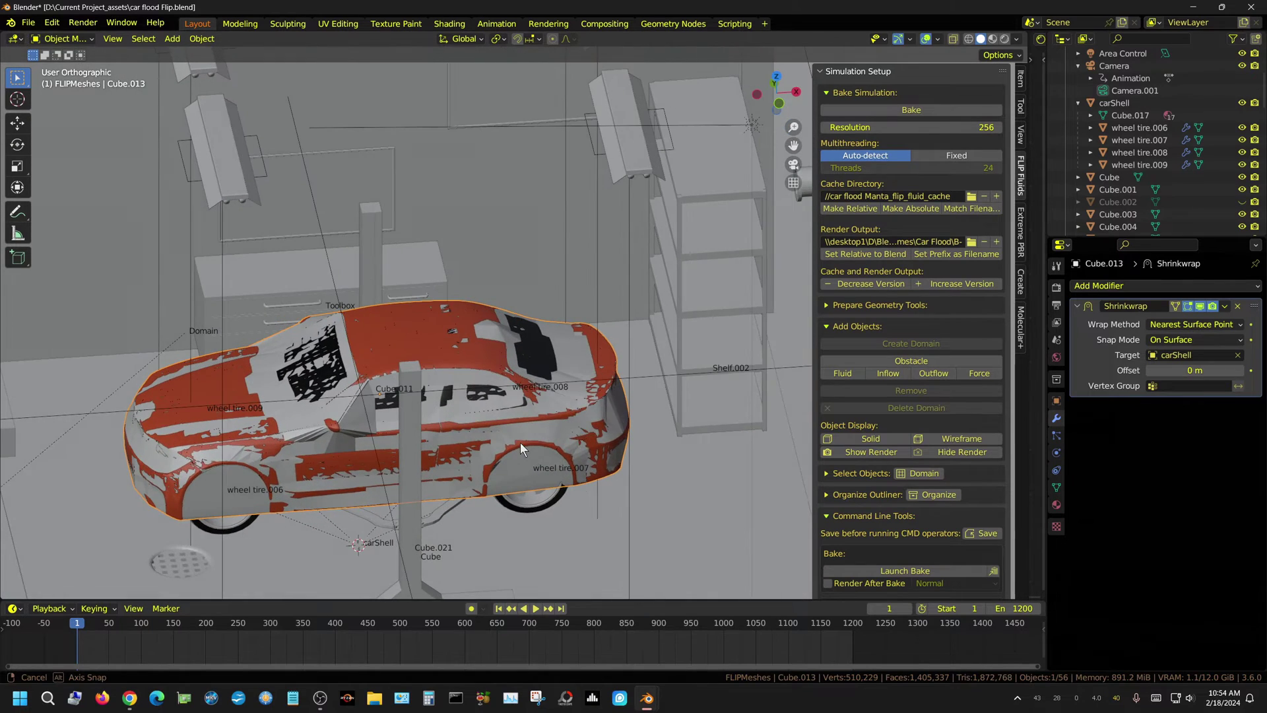
click(1225, 306)
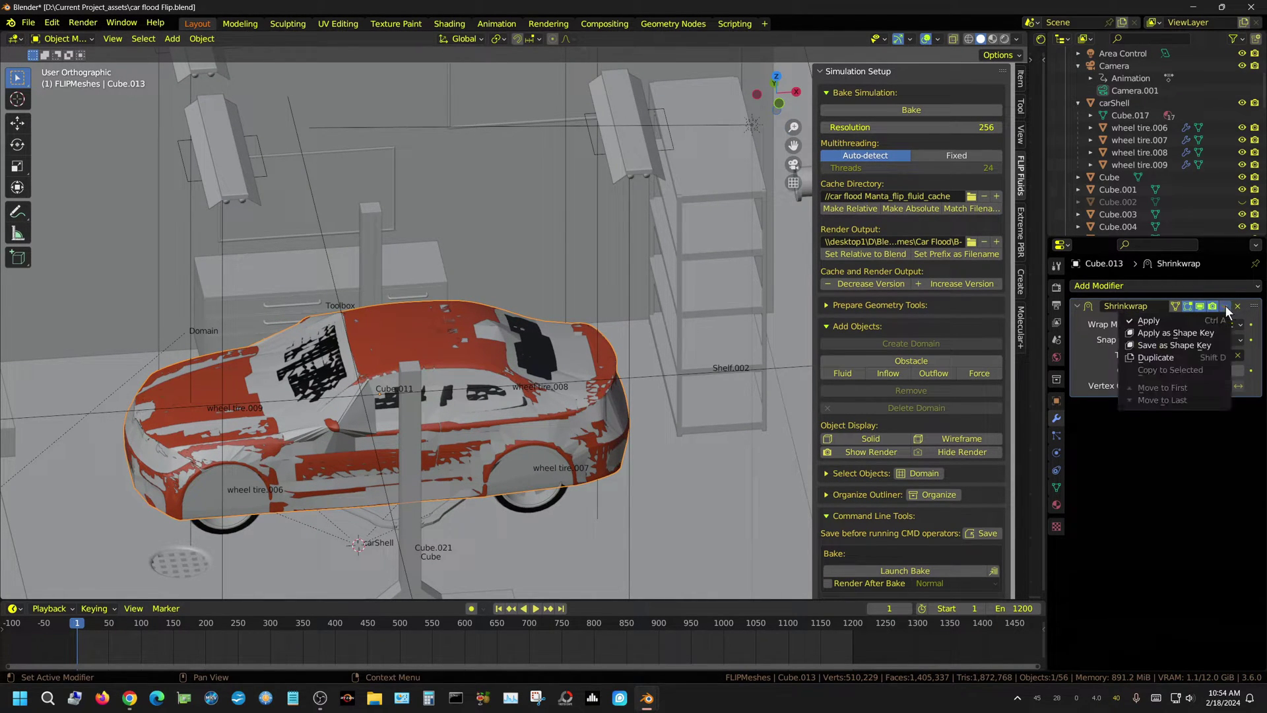
click(1184, 319)
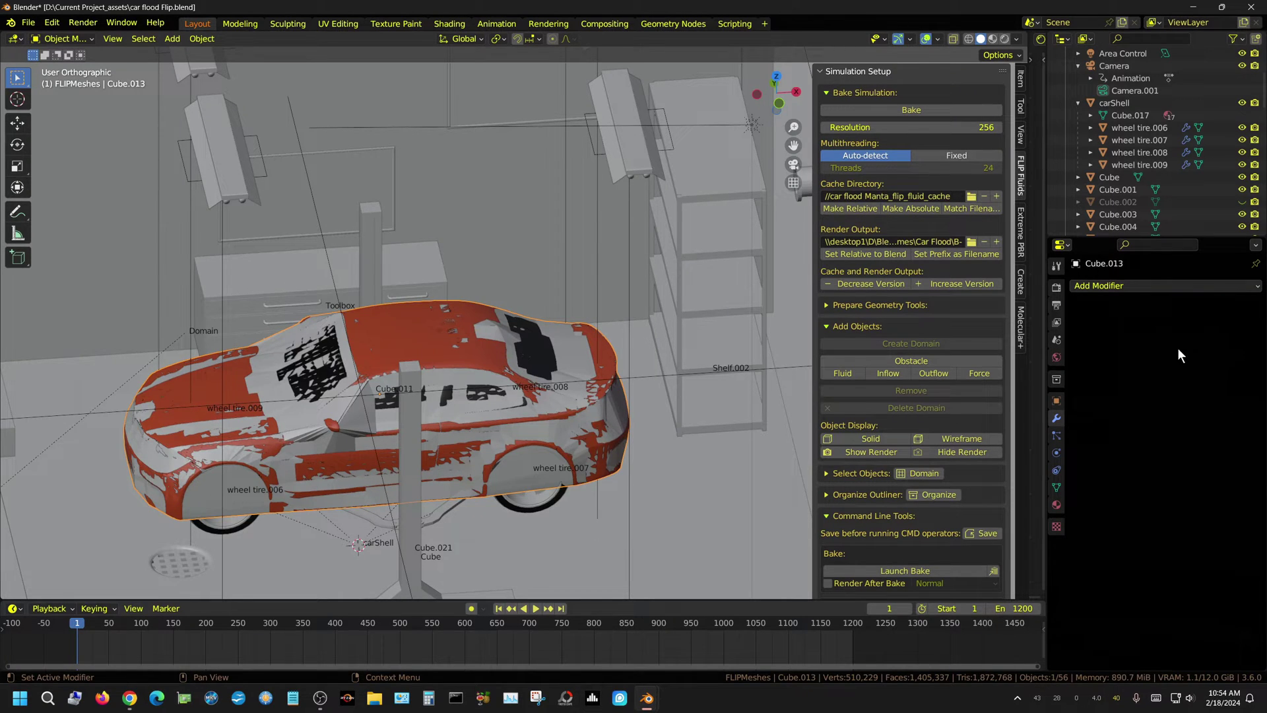
- Add FLIP Fluid physics to Cube.013 and set its type to Obstacle
click(1056, 453)
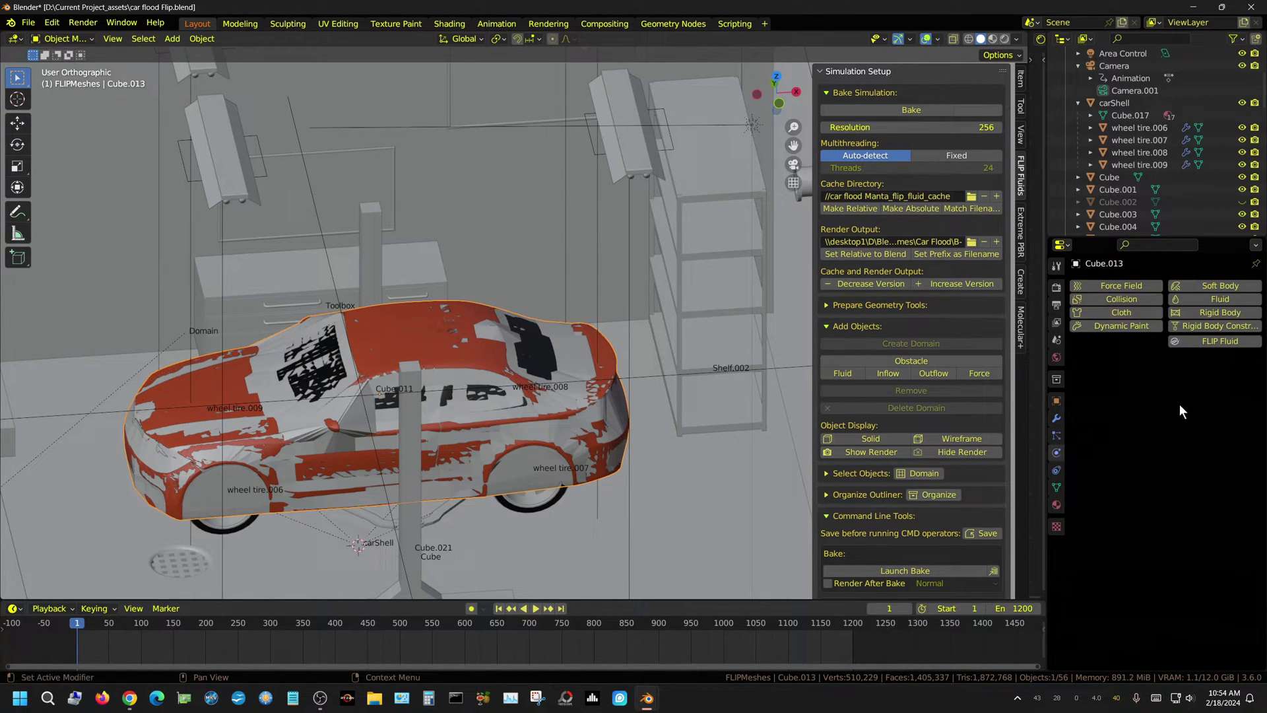
click(1215, 342)
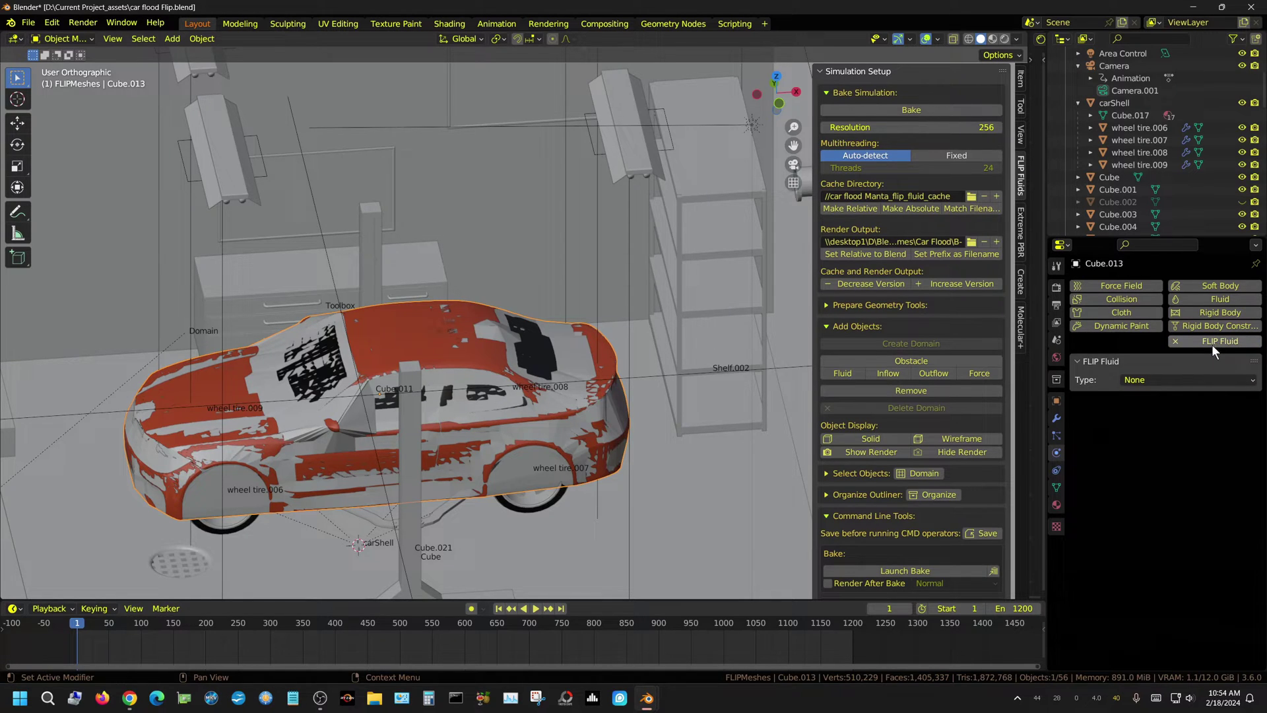
click(1164, 381)
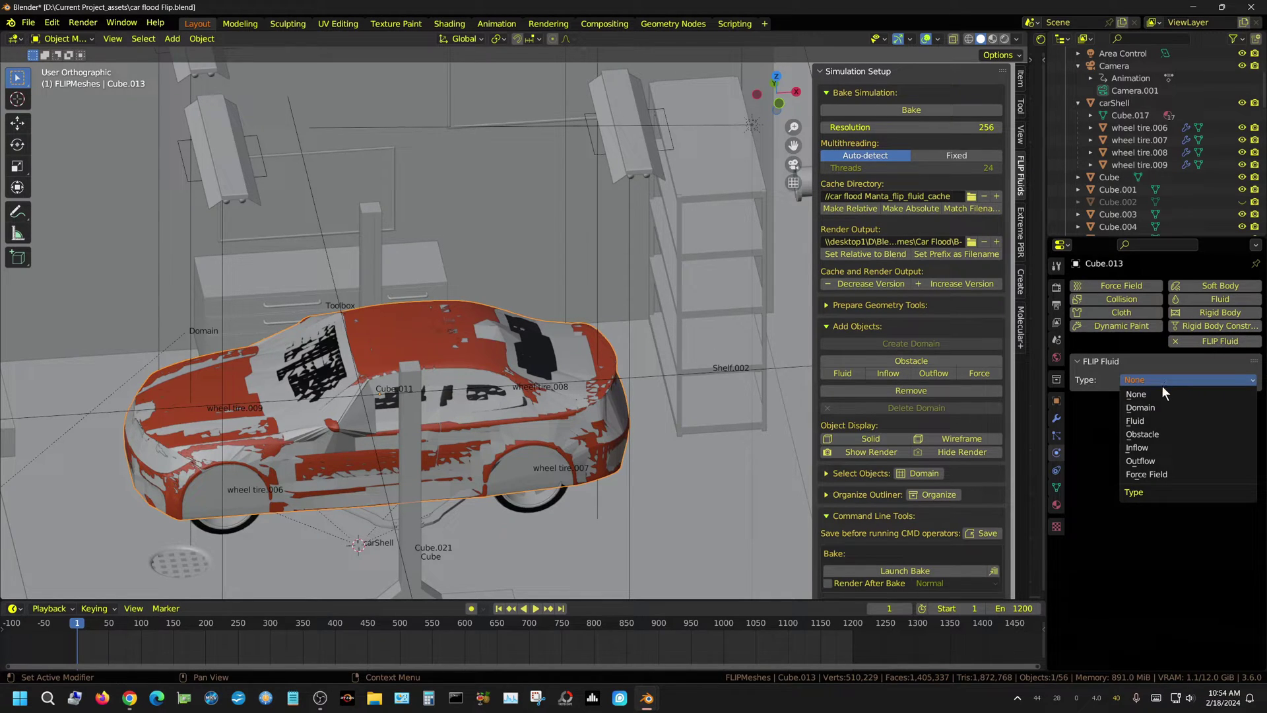
click(1155, 431)
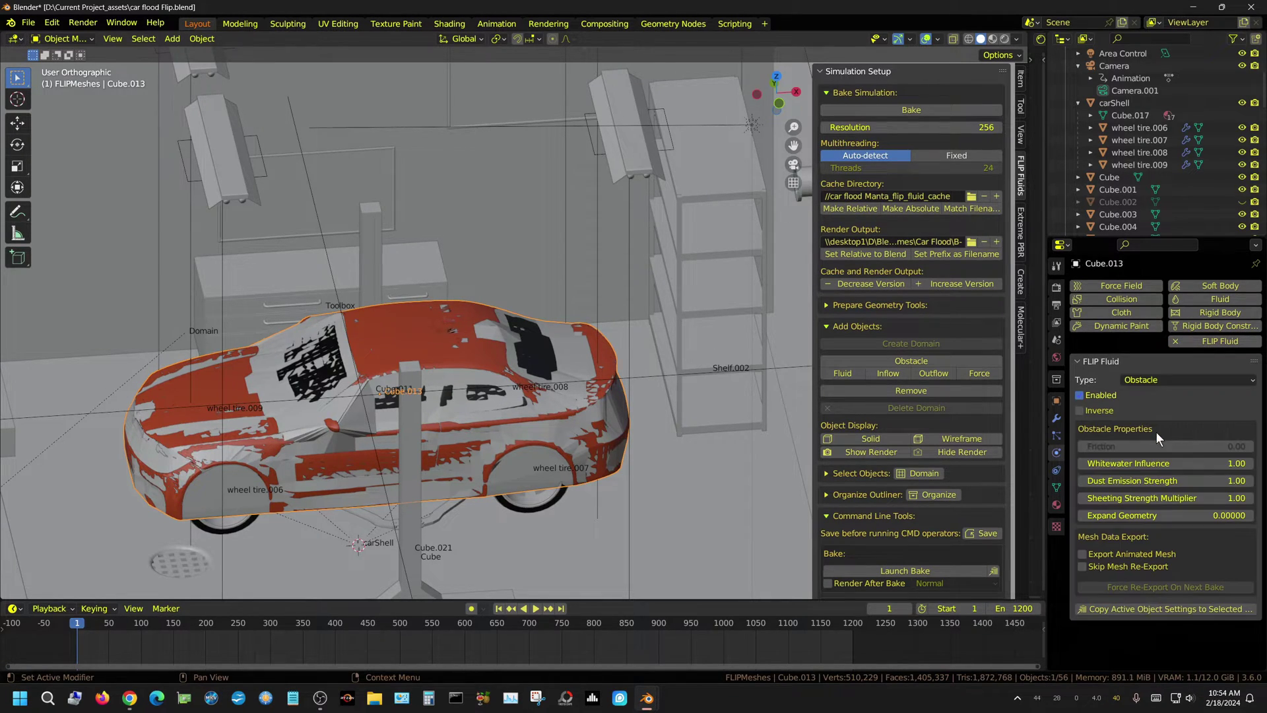
- Remove the FLIP Fluid physics from the original carShell, then reselect Cube.013
click(446, 359)
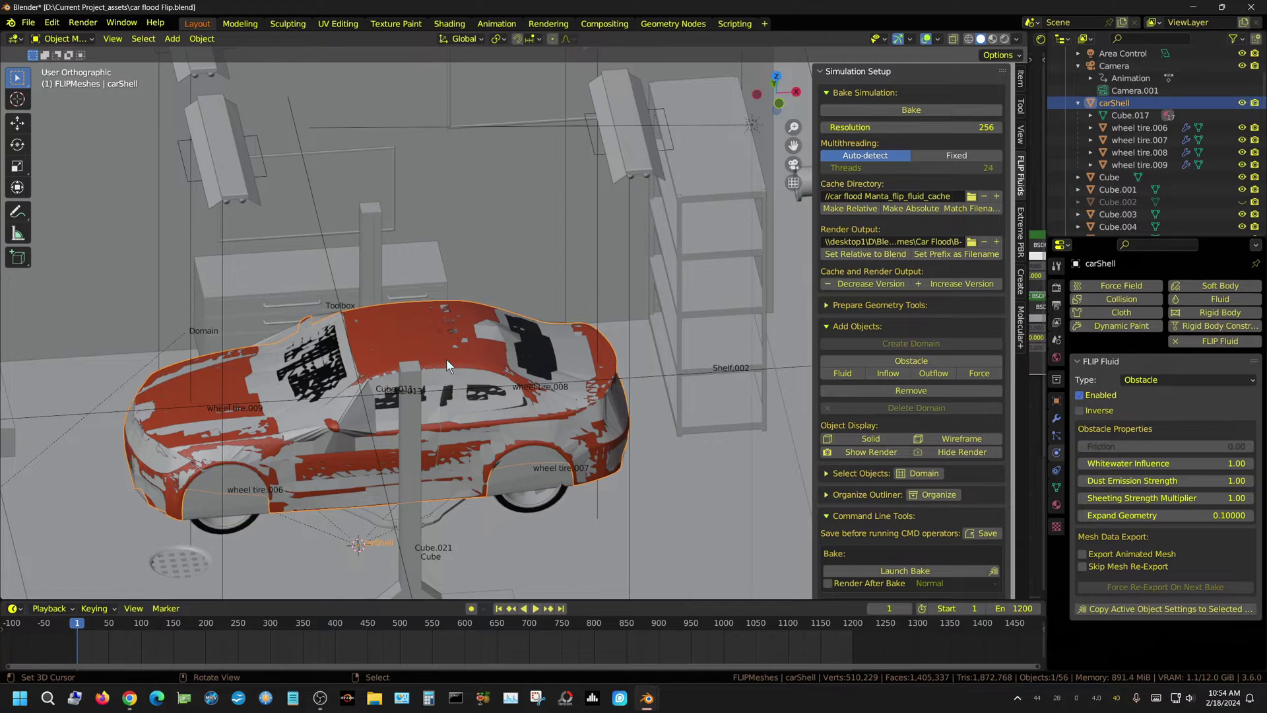
click(1174, 343)
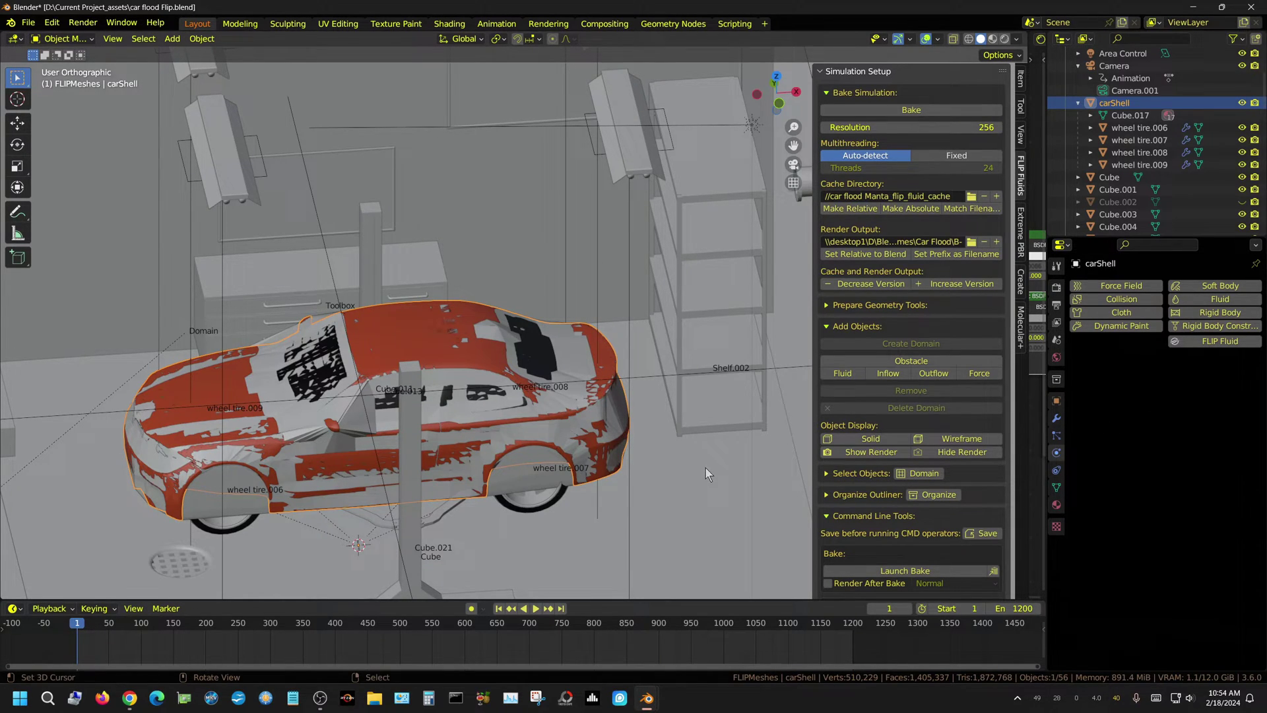
shift+click(569, 358)
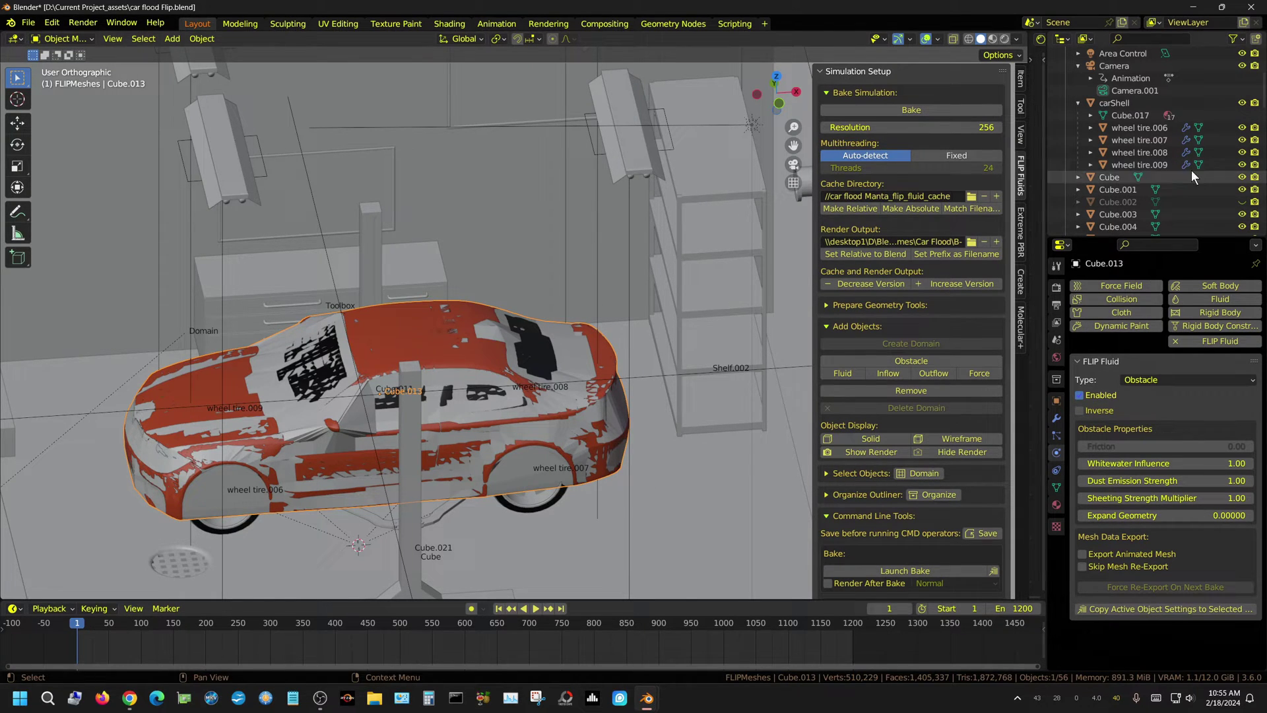
- Turn off Cube.013's viewport and render visibility in the Outliner, revealing the original car
scroll(1192, 178, down, 5)
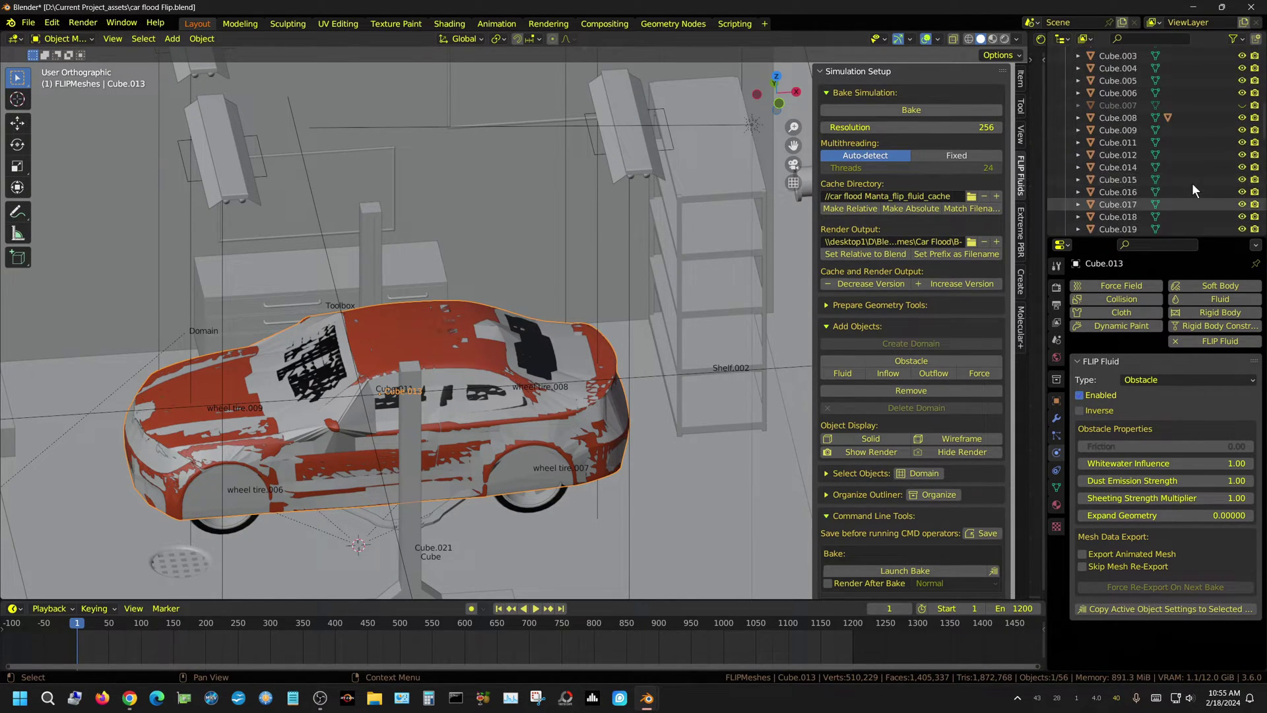
scroll(1190, 183, up, 4)
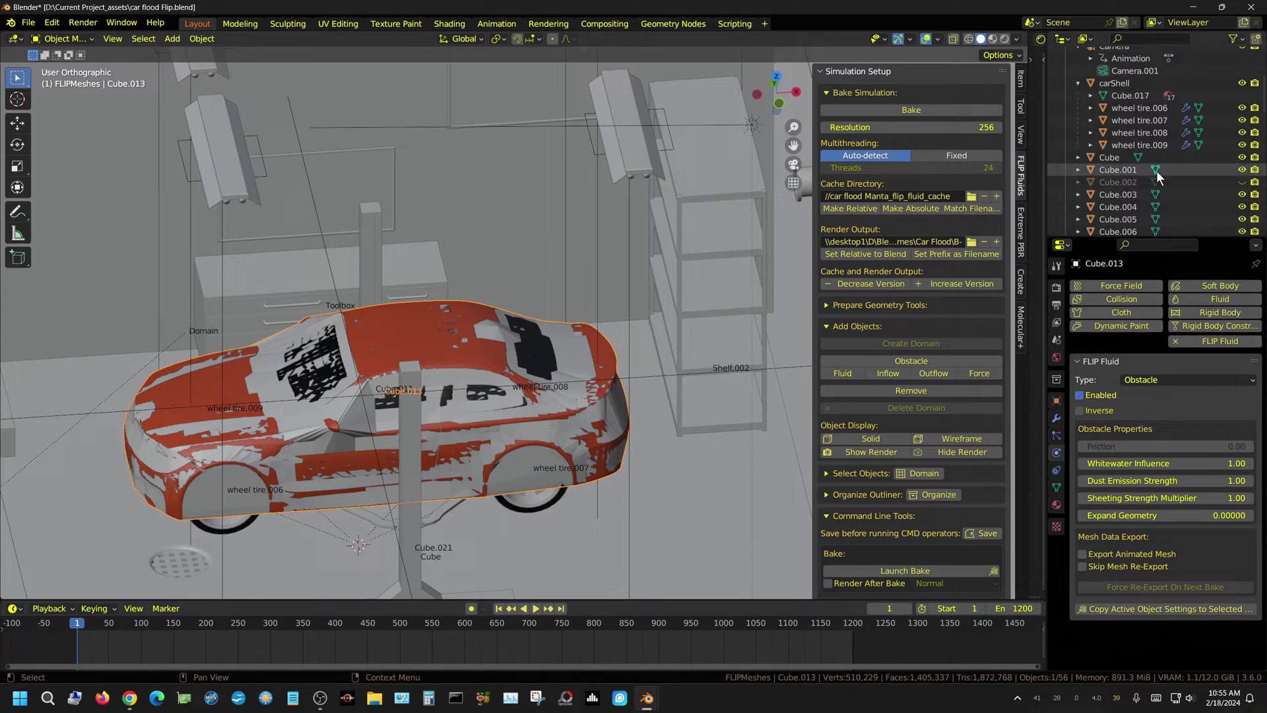
scroll(1158, 175, down, 10)
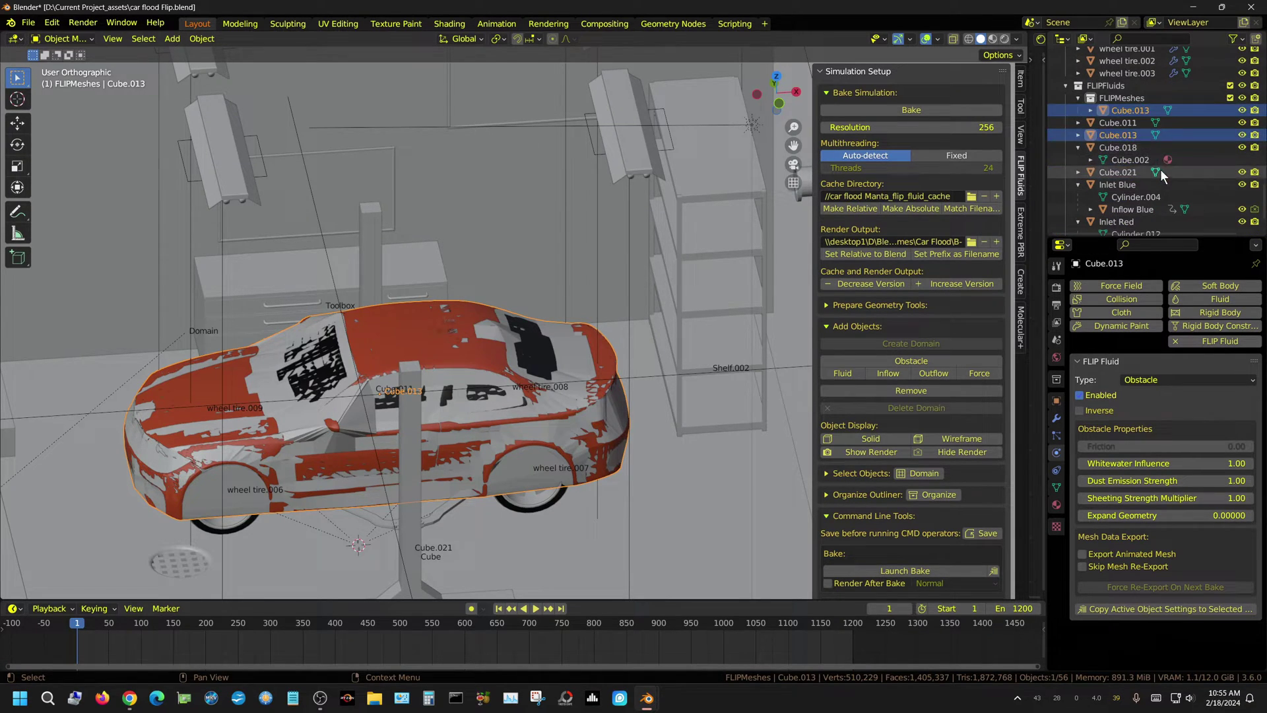
click(1242, 110)
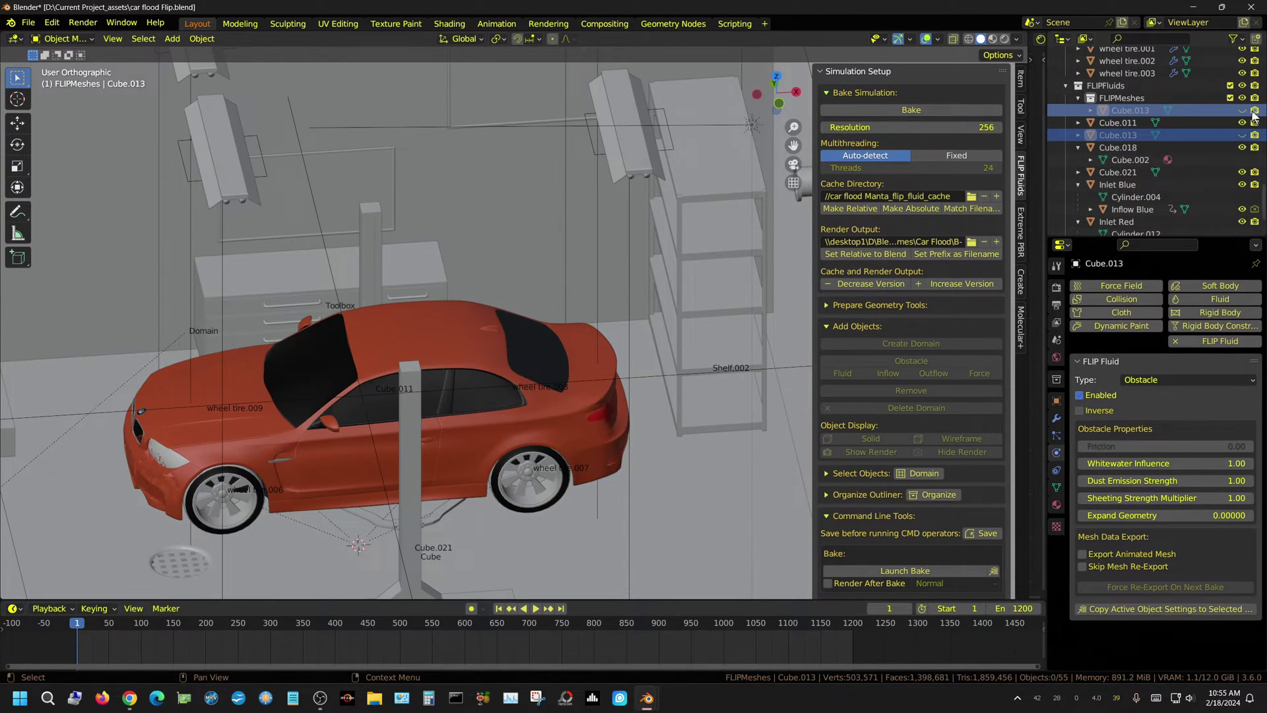
click(1254, 111)
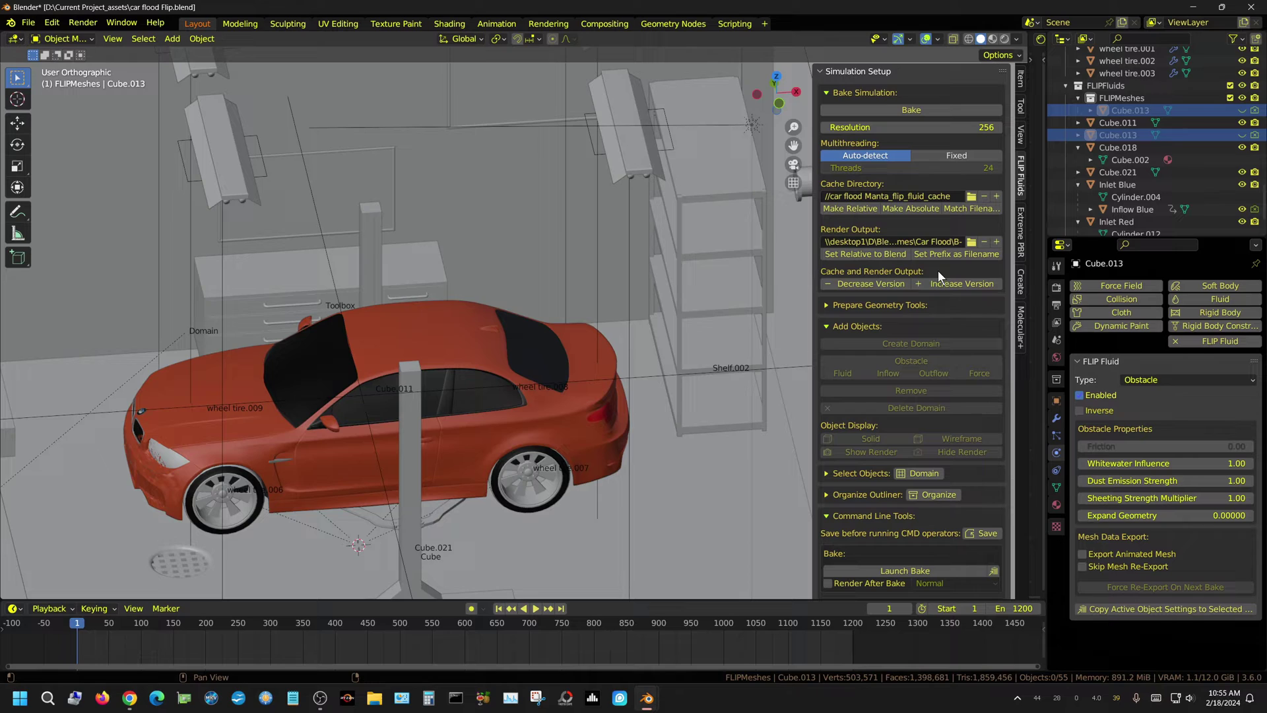
- Bake the FLIP Fluids simulation and play it from the first frame to watch the water
click(917, 109)
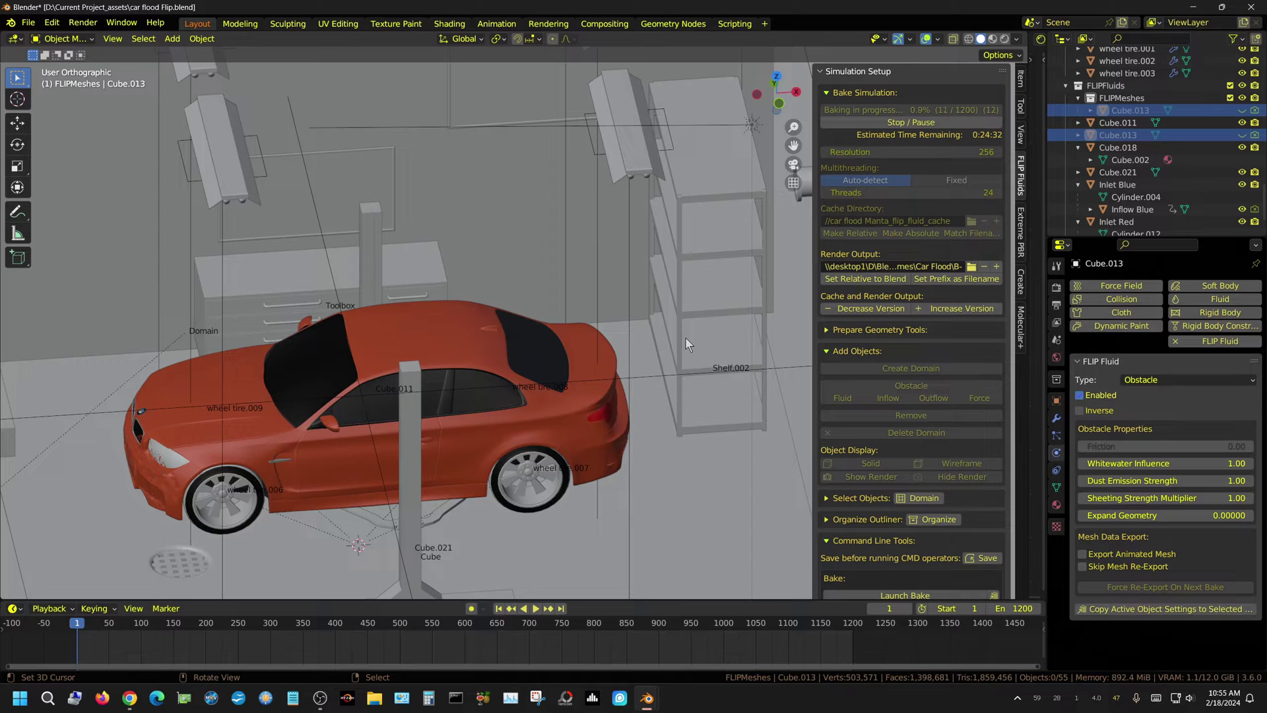
key(Left)
key(space)
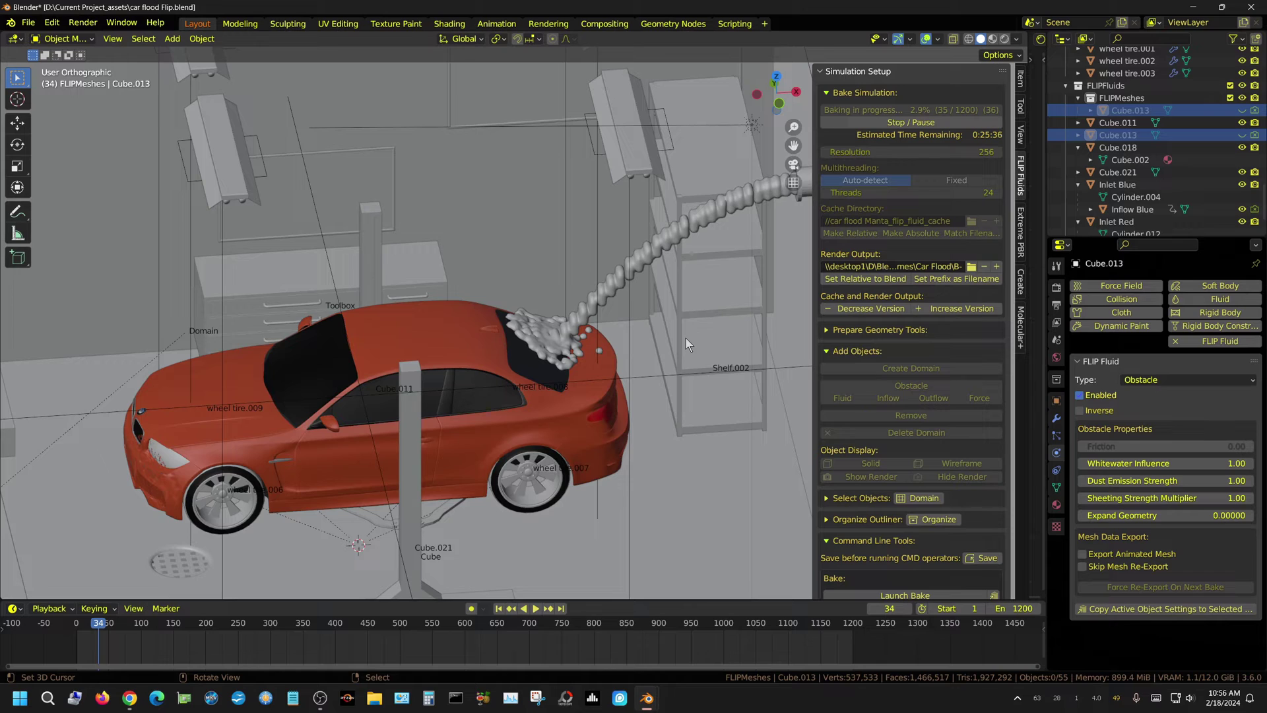
key(KP_1)
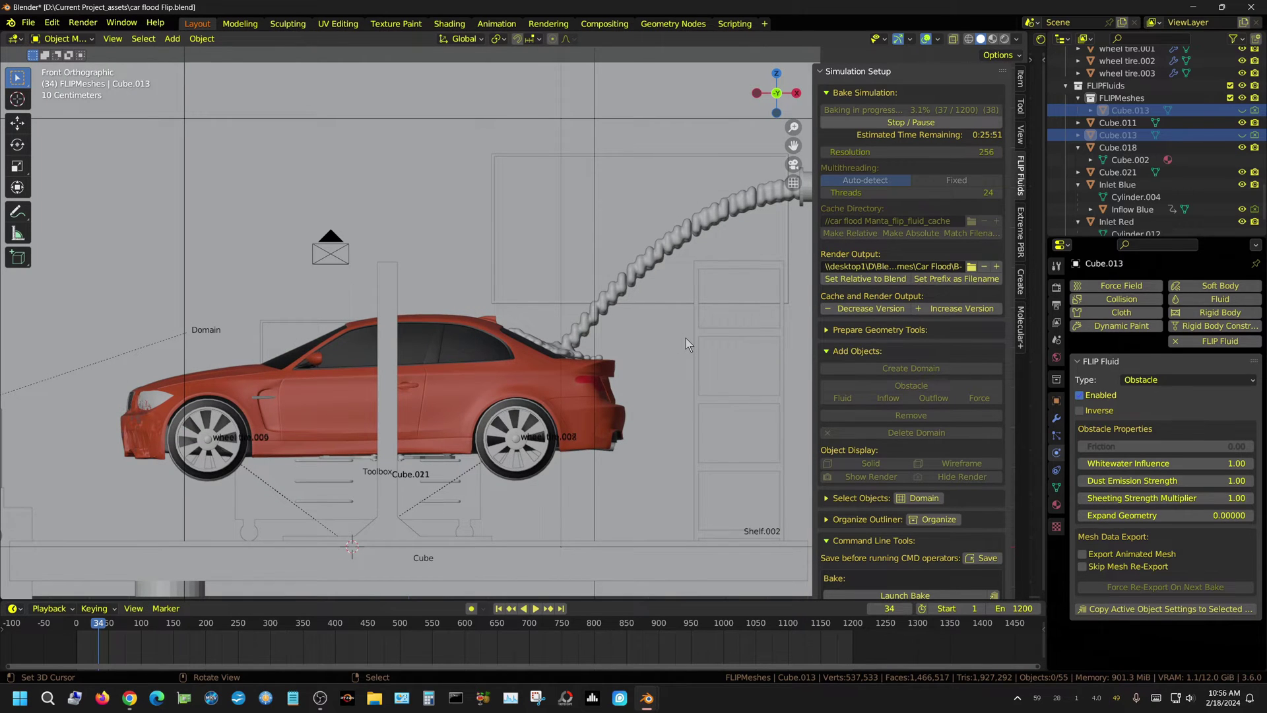
scroll(608, 358, up, 8)
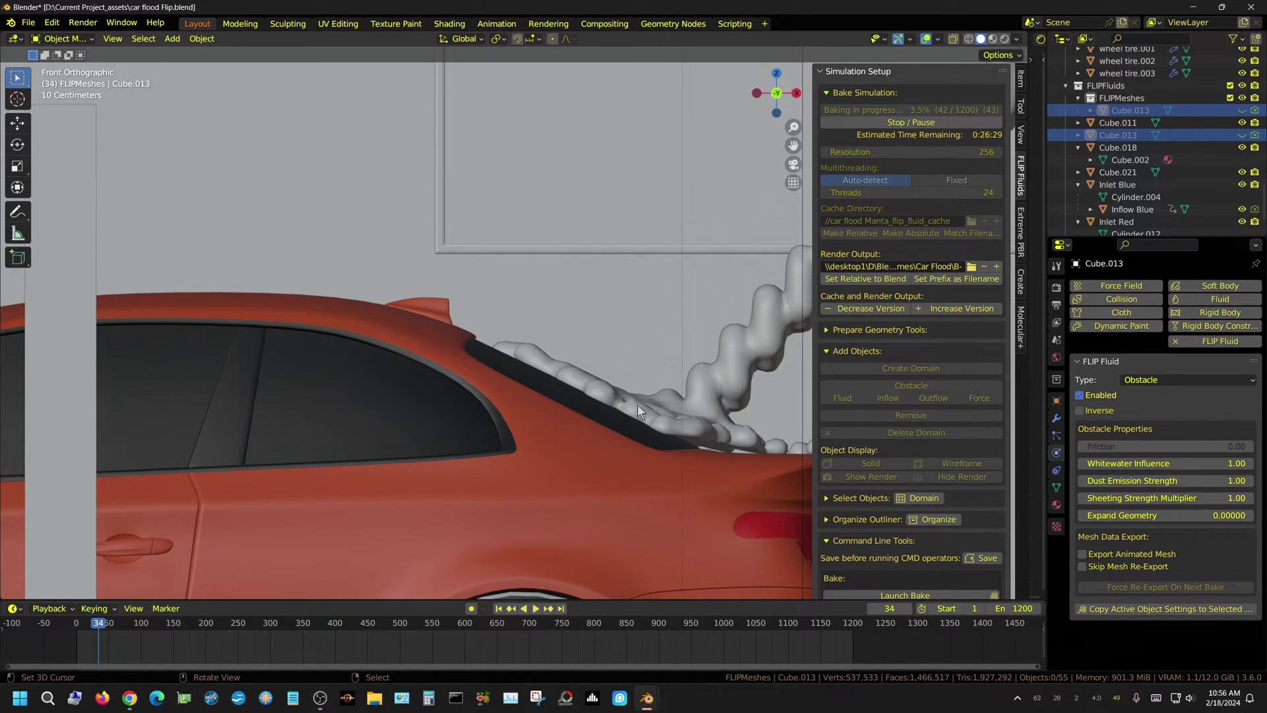
scroll(590, 449, down, 3)
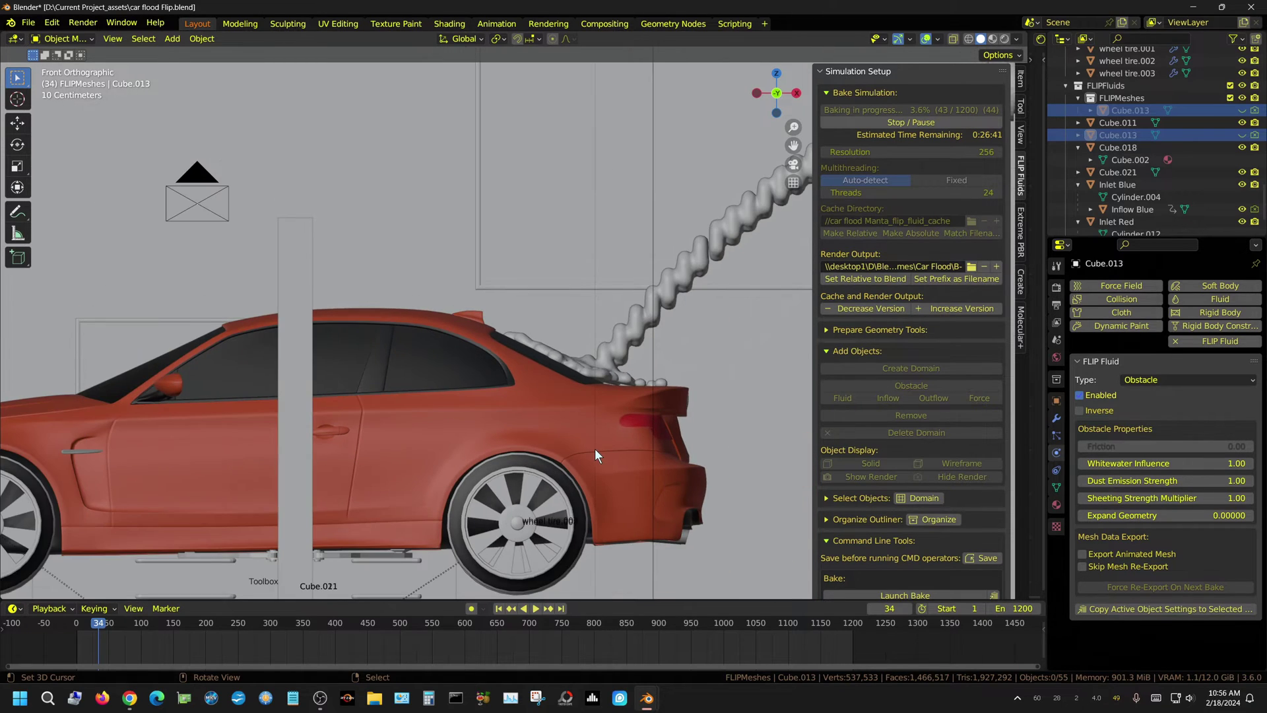
scroll(596, 449, up, 3)
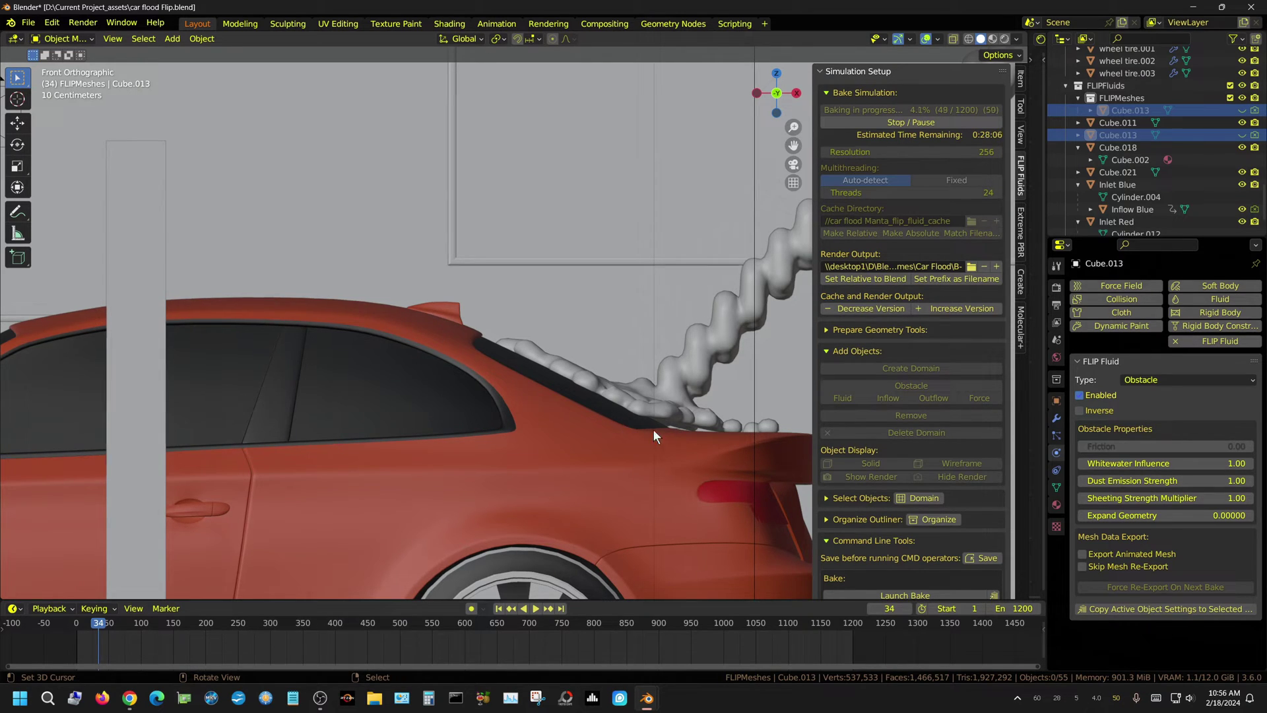
scroll(677, 438, up, 3)
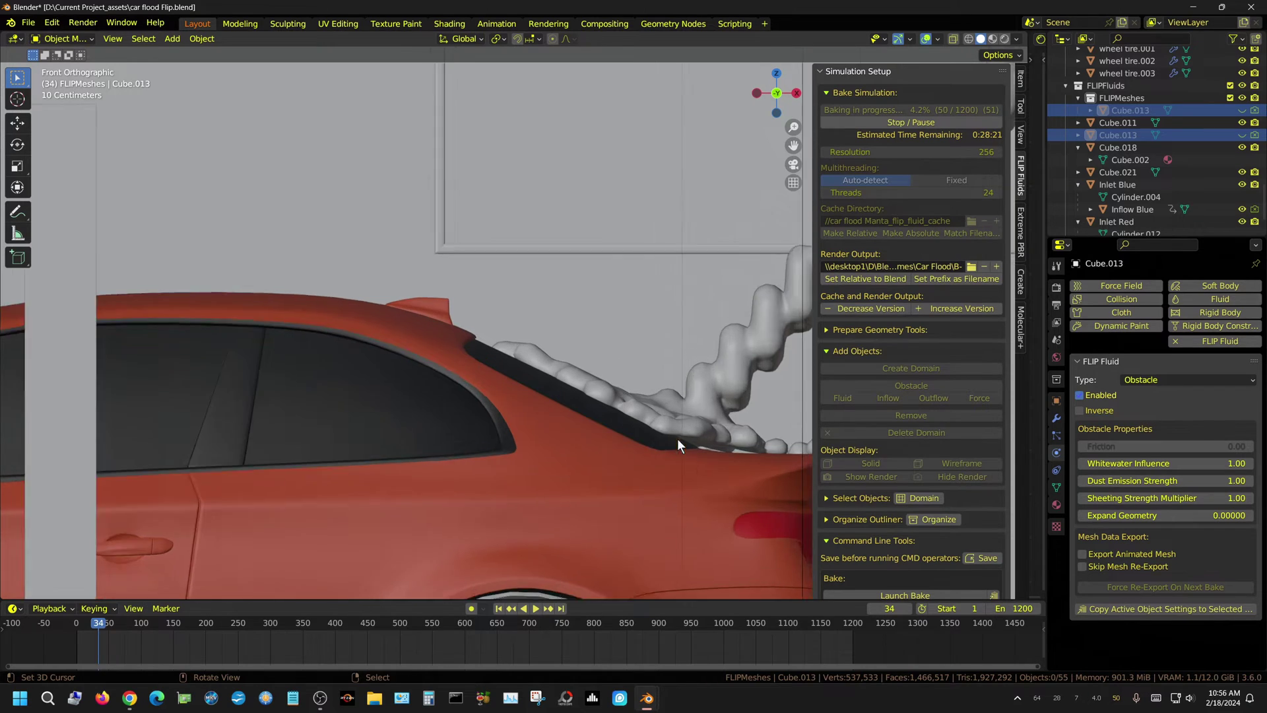
scroll(774, 501, down, 1)
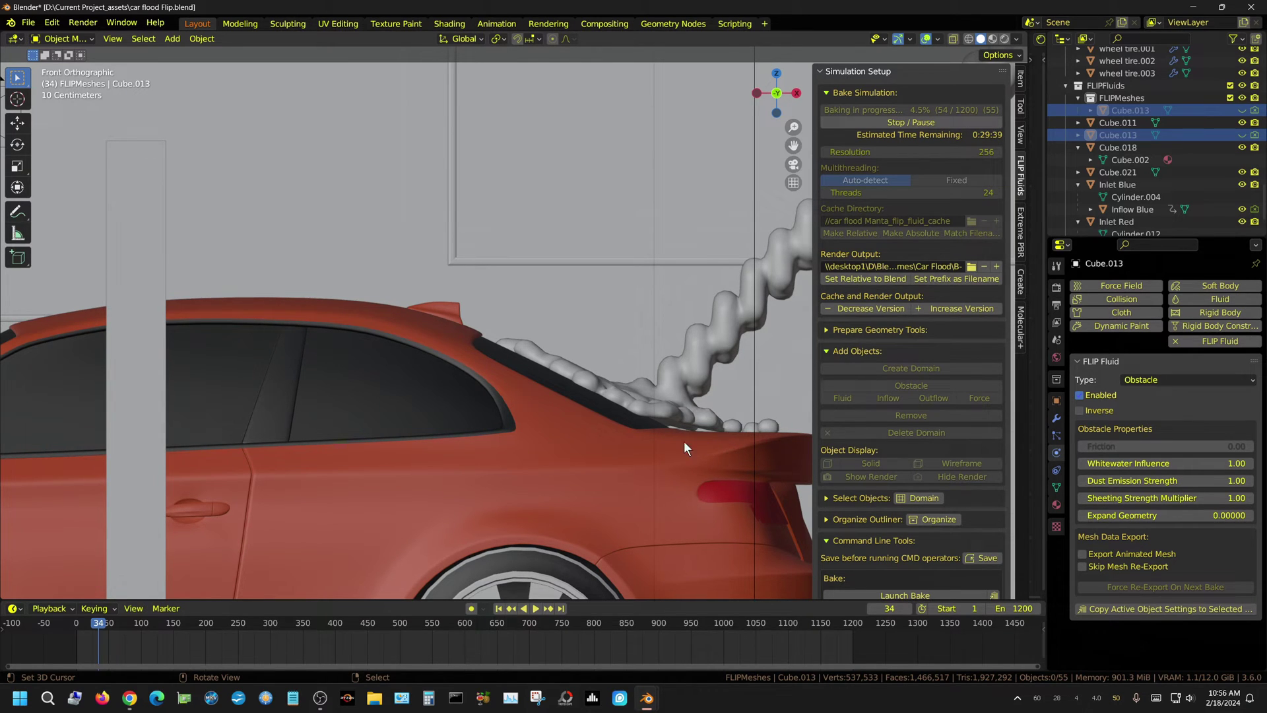
scroll(640, 461, down, 5)
mouse_move(585, 468)
middle_down()
mouse_move(564, 433)
mouse_move(561, 456)
mouse_move(569, 450)
middle_up()
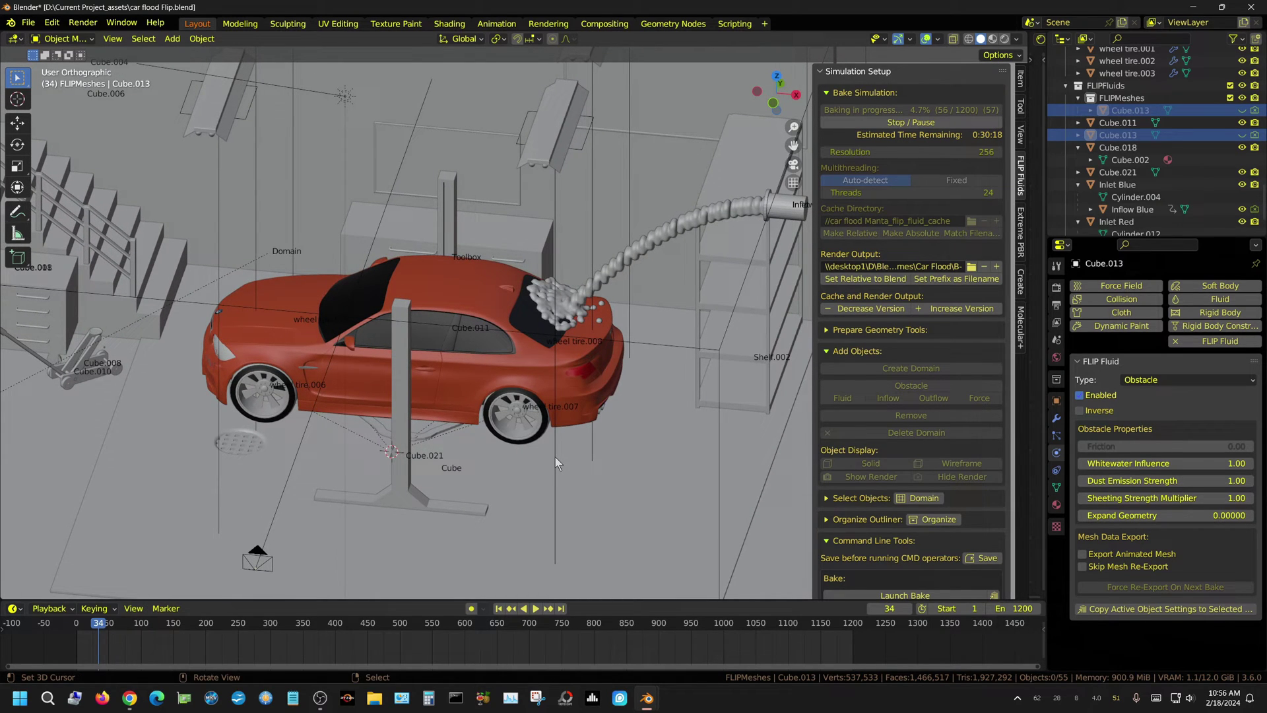